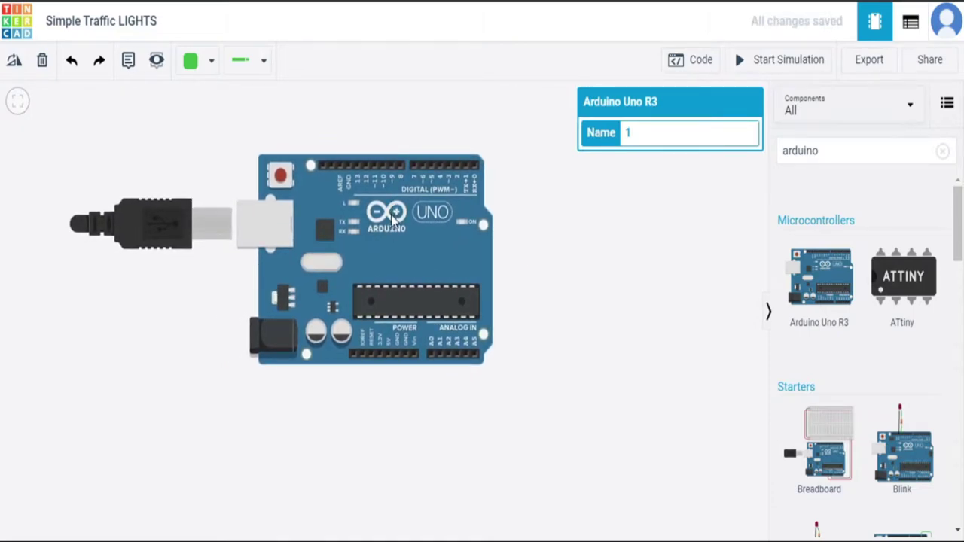
Step: Reposition the Arduino Uno R3 on the workspace, leaving free space to its right for another component
{"action": "scroll", "coordinate": [615, 274], "scroll_direction": "down", "scroll_amount": 3}
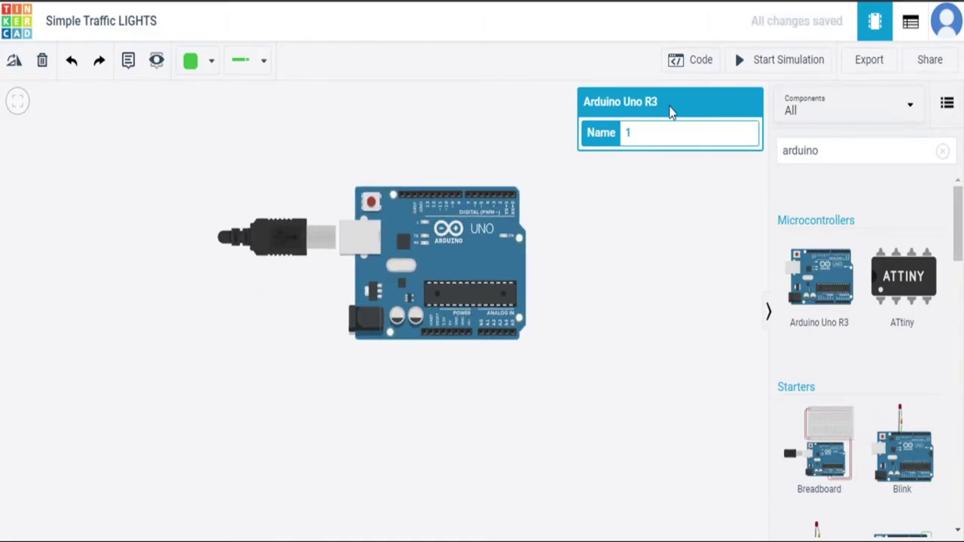
{"action": "left_click", "coordinate": [564, 285]}
{"action": "left_click_drag", "start_coordinate": [471, 251], "coordinate": [300, 275]}
{"action": "scroll", "coordinate": [660, 285], "scroll_direction": "down", "scroll_amount": 1}
{"action": "left_click", "coordinate": [622, 299]}
{"action": "scroll", "coordinate": [622, 299], "scroll_direction": "down", "scroll_amount": 1}
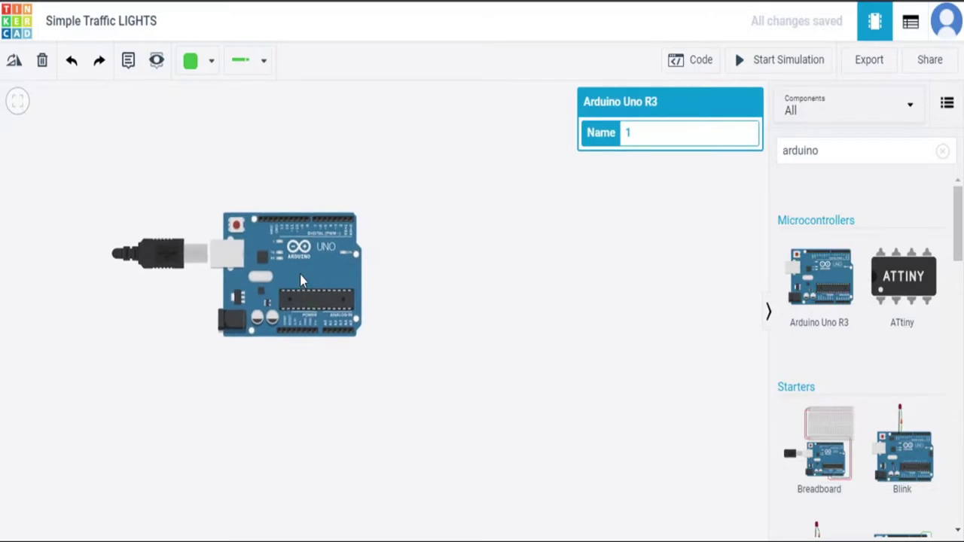
{"action": "scroll", "coordinate": [521, 276], "scroll_direction": "up", "scroll_amount": 1}
{"action": "scroll", "coordinate": [521, 276], "scroll_direction": "up", "scroll_amount": 1}
{"action": "left_click_drag", "start_coordinate": [484, 278], "coordinate": [580, 276]}
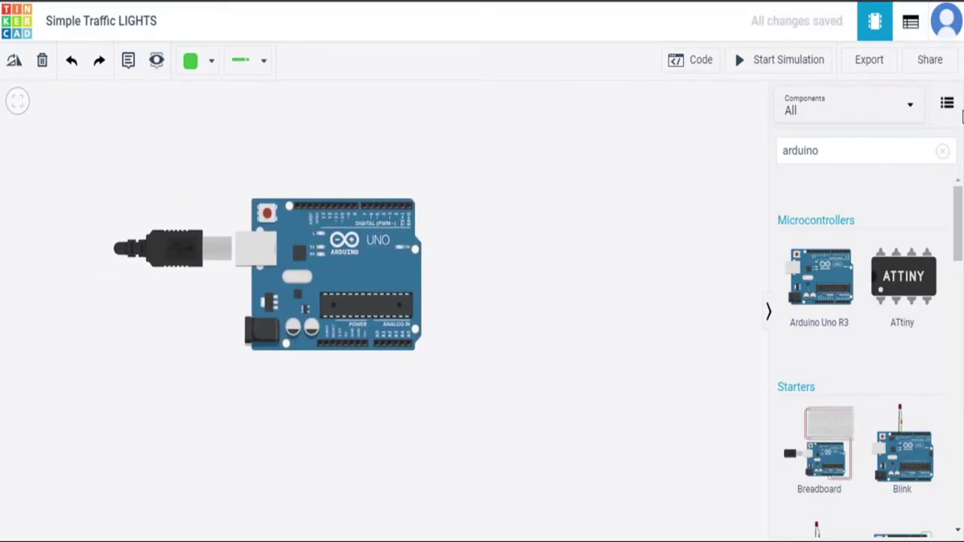
Step: Search the components for a breadboard and place a Breadboard Small to the right of the Arduino
{"action": "left_click", "coordinate": [944, 153]}
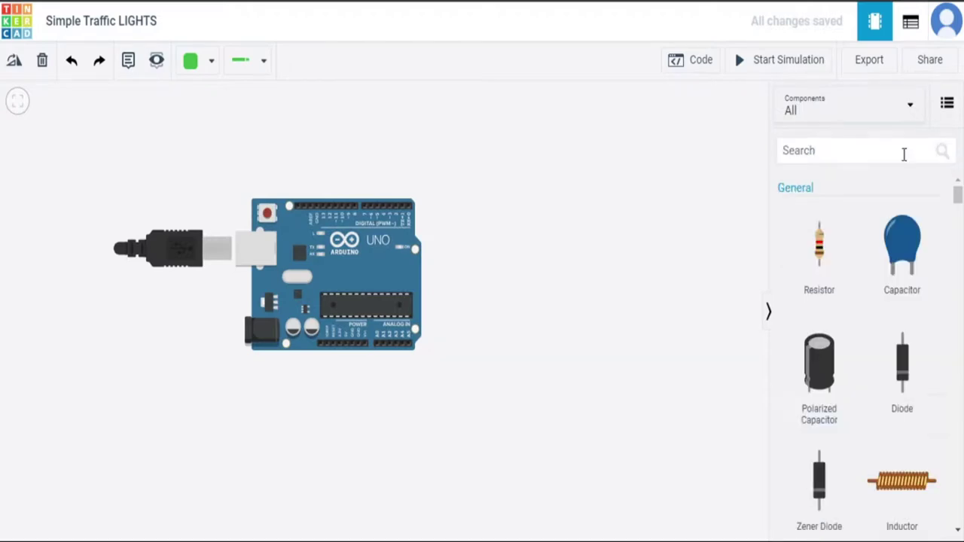
{"action": "type", "text": "bread"}
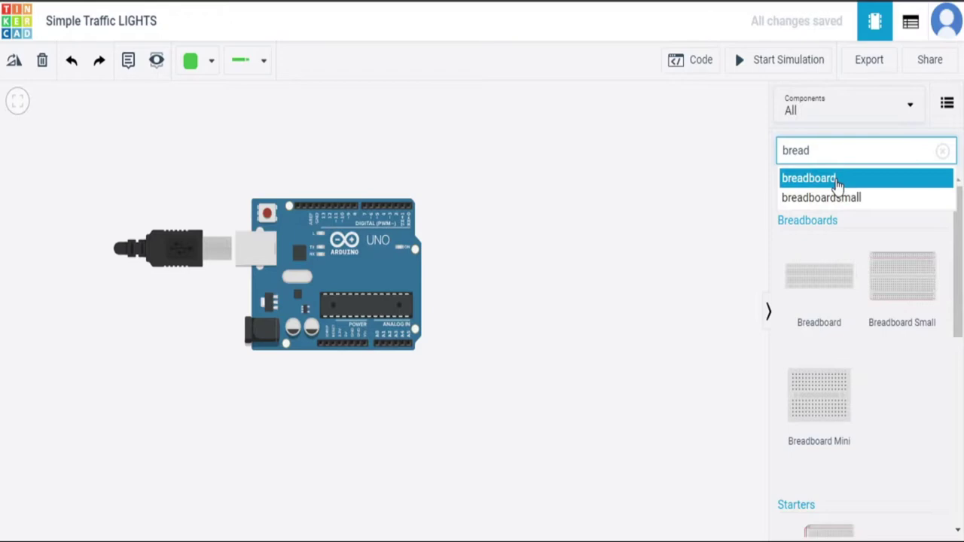
{"action": "left_click", "coordinate": [834, 181]}
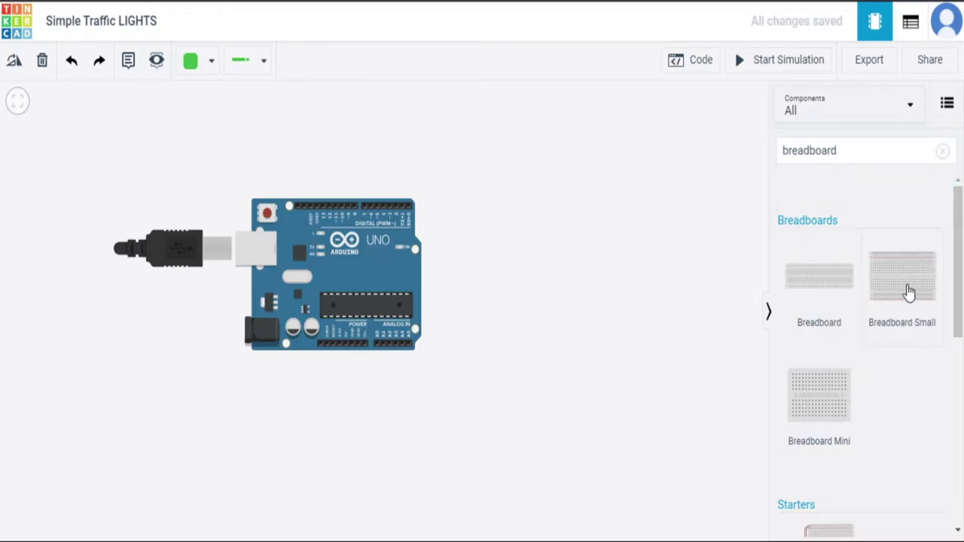
{"action": "left_click", "coordinate": [581, 265]}
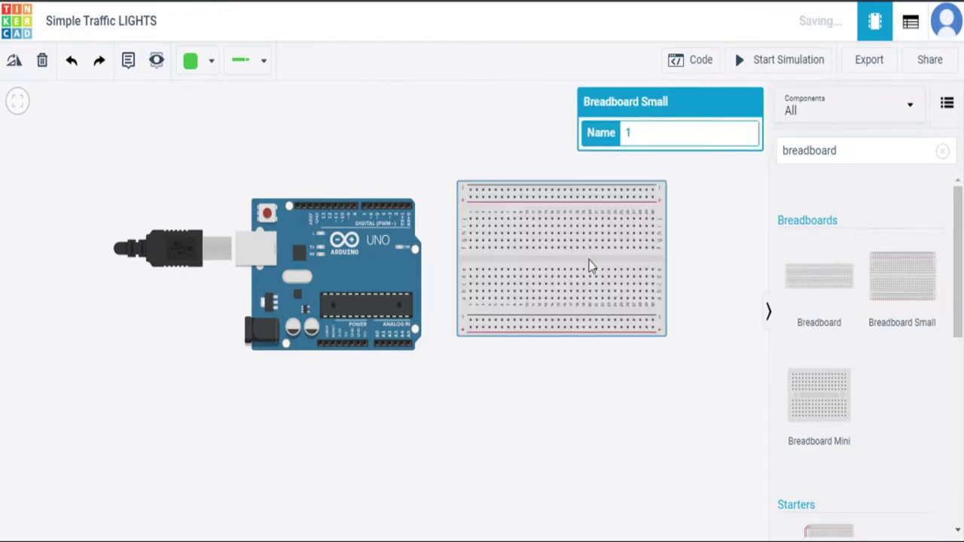
{"action": "left_click", "coordinate": [703, 218]}
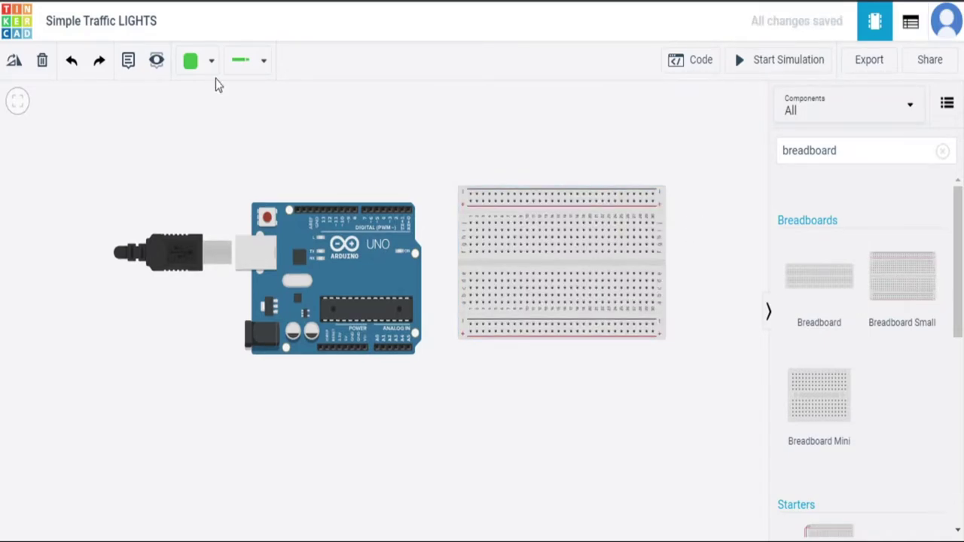
Step: Undo the breadboard placement and redo it
{"action": "left_click", "coordinate": [70, 65]}
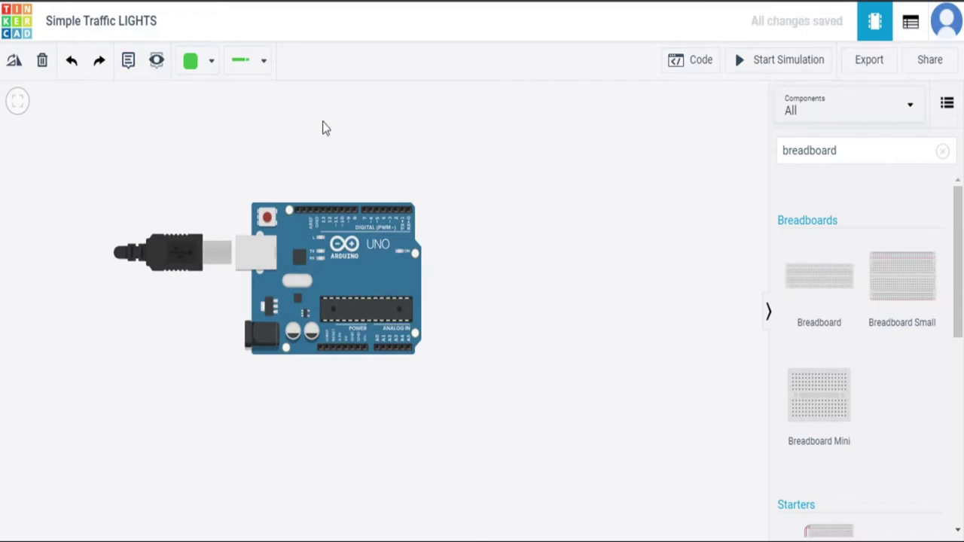
{"action": "left_click", "coordinate": [98, 65]}
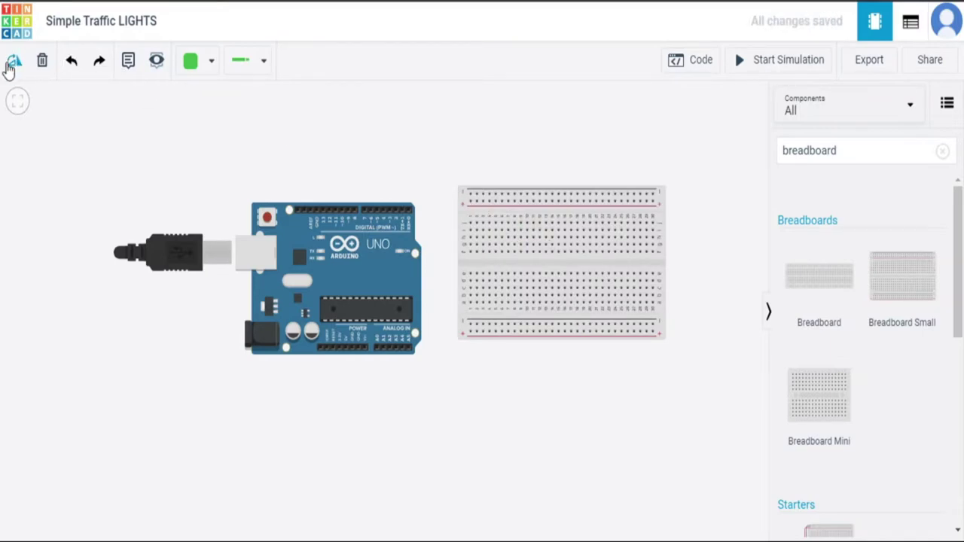
Step: Rotate the small breadboard a quarter turn so it stands upright, and move the Arduino closer to it
{"action": "left_click", "coordinate": [555, 224]}
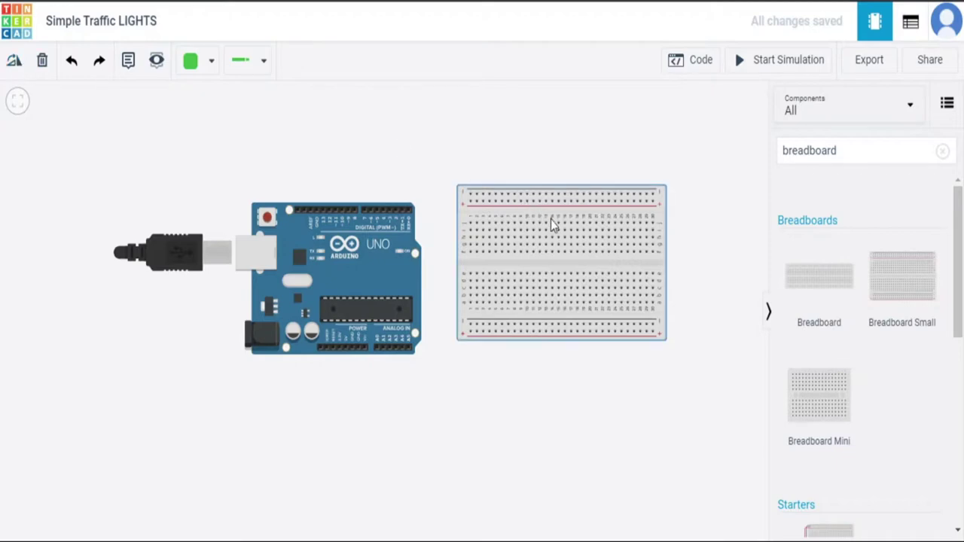
{"action": "left_click", "coordinate": [14, 64]}
{"action": "left_click", "coordinate": [14, 63]}
{"action": "left_click", "coordinate": [14, 64]}
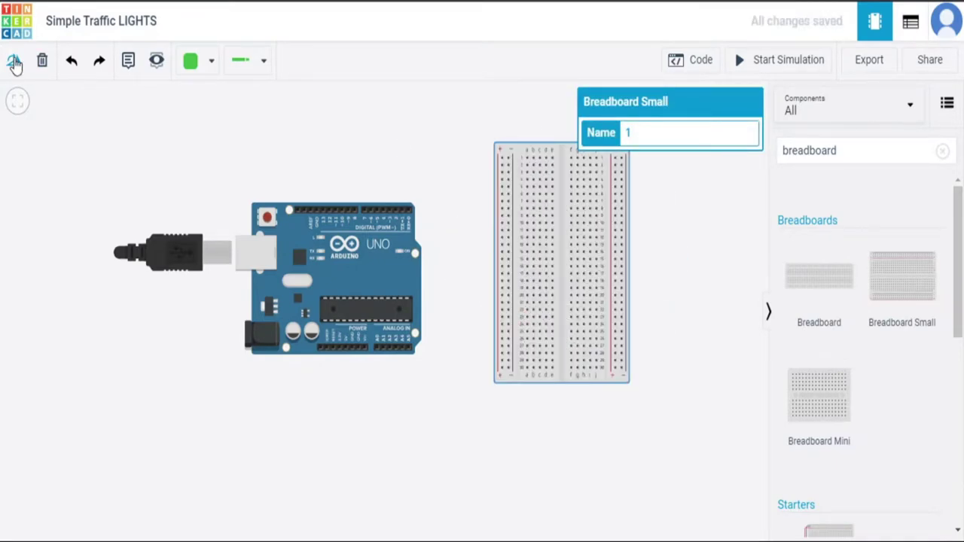
{"action": "left_click", "coordinate": [719, 260]}
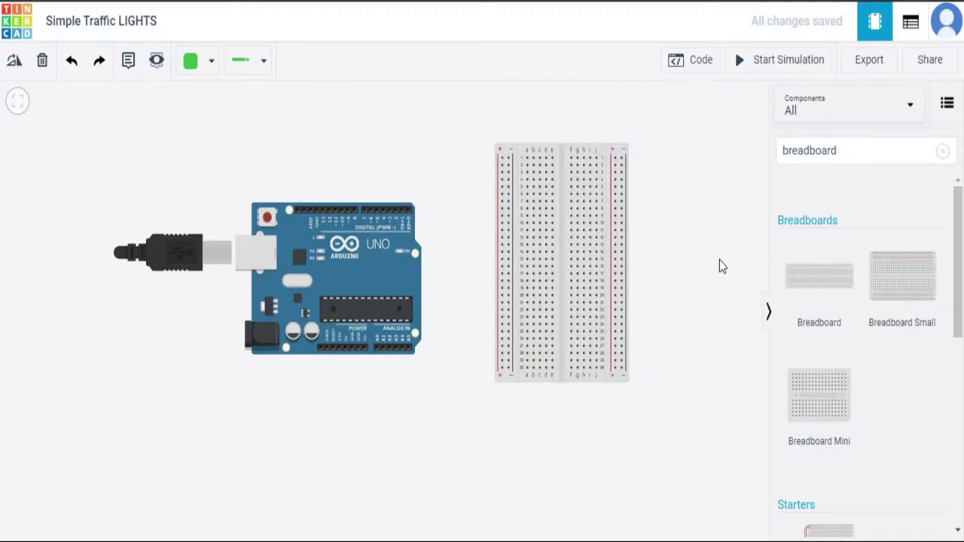
{"action": "left_click_drag", "start_coordinate": [346, 260], "coordinate": [384, 290]}
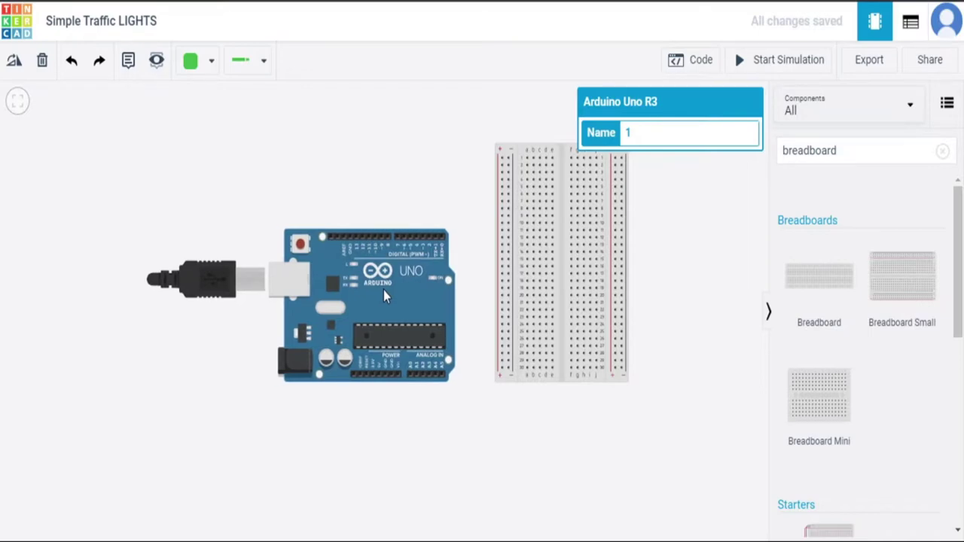
{"action": "left_click", "coordinate": [725, 245]}
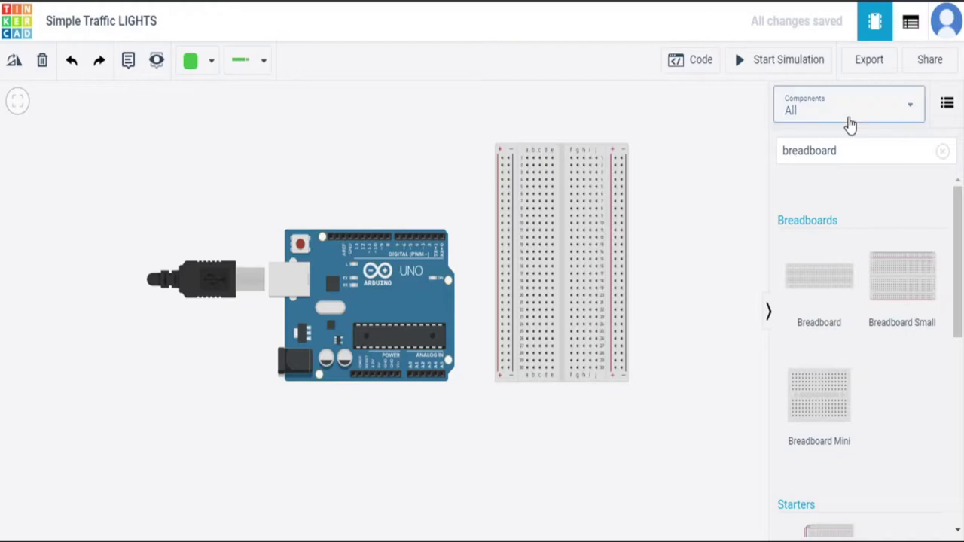
Step: Search the components for "led" and place a red LED above the Arduino board
{"action": "left_click", "coordinate": [942, 153]}
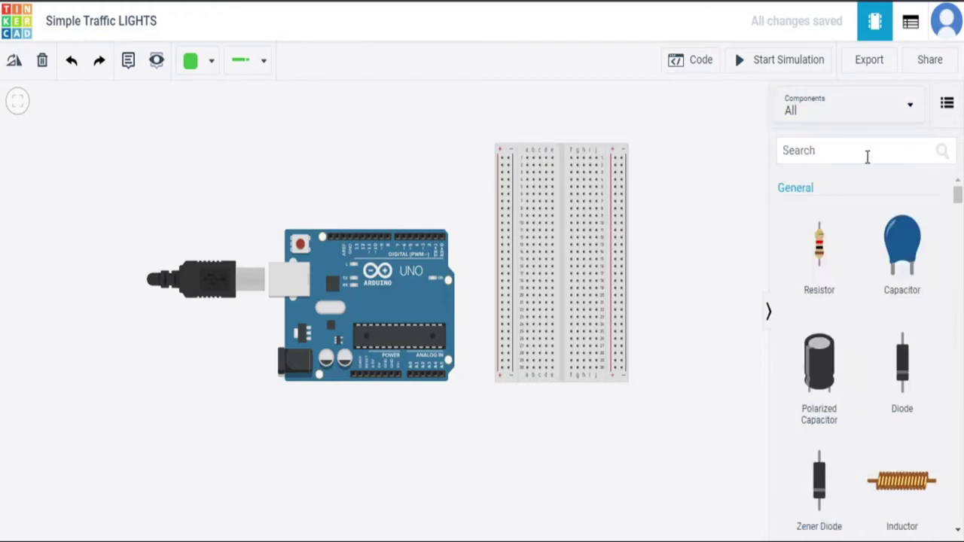
{"action": "left_click", "coordinate": [867, 156]}
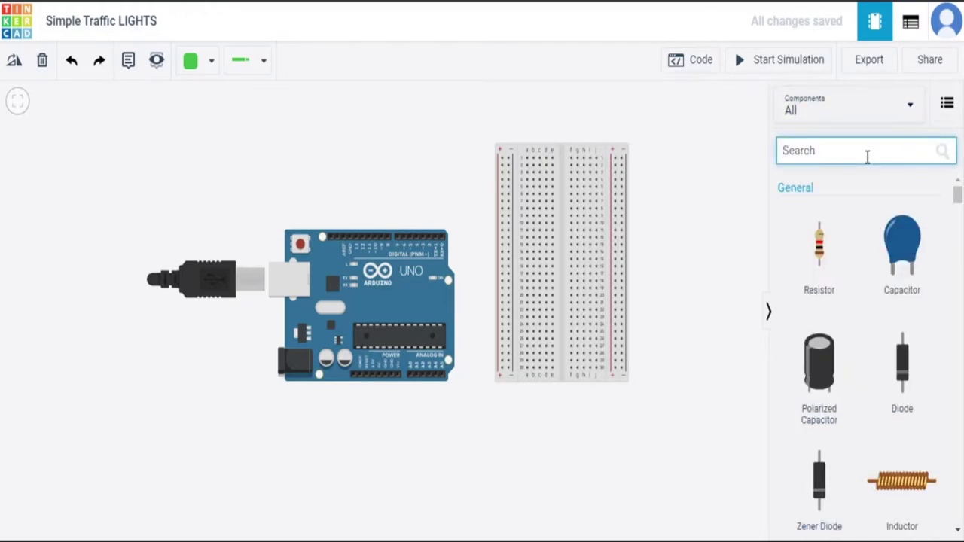
{"action": "type", "text": "led"}
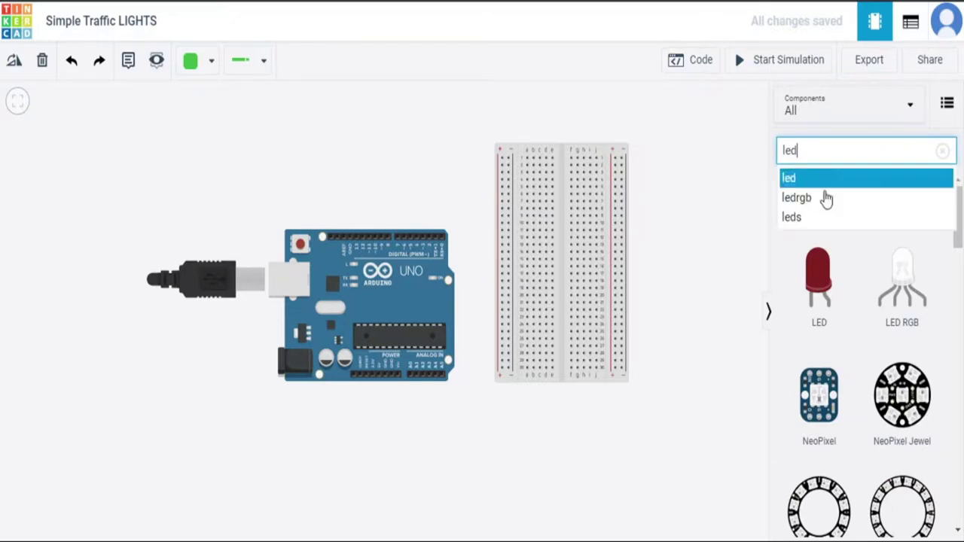
{"action": "left_click", "coordinate": [826, 282]}
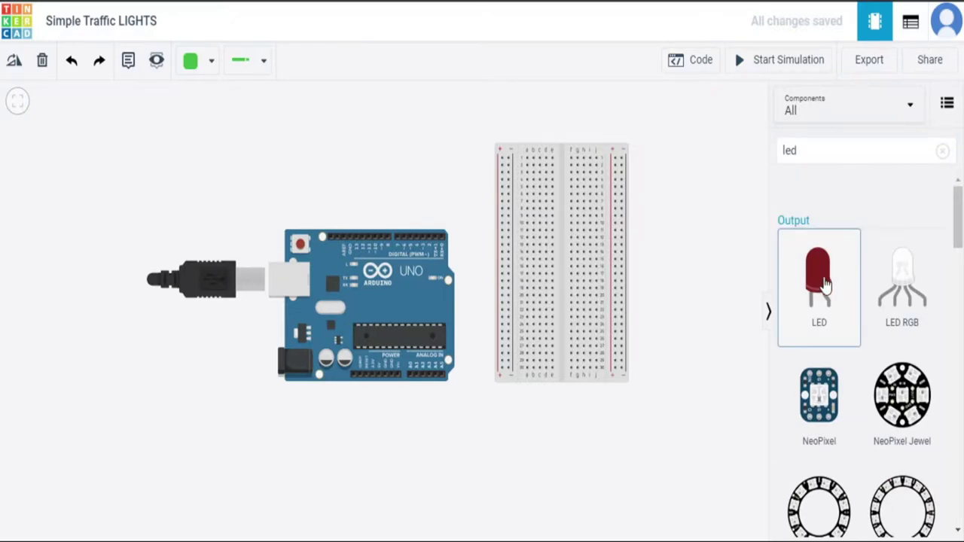
{"action": "left_click", "coordinate": [414, 148]}
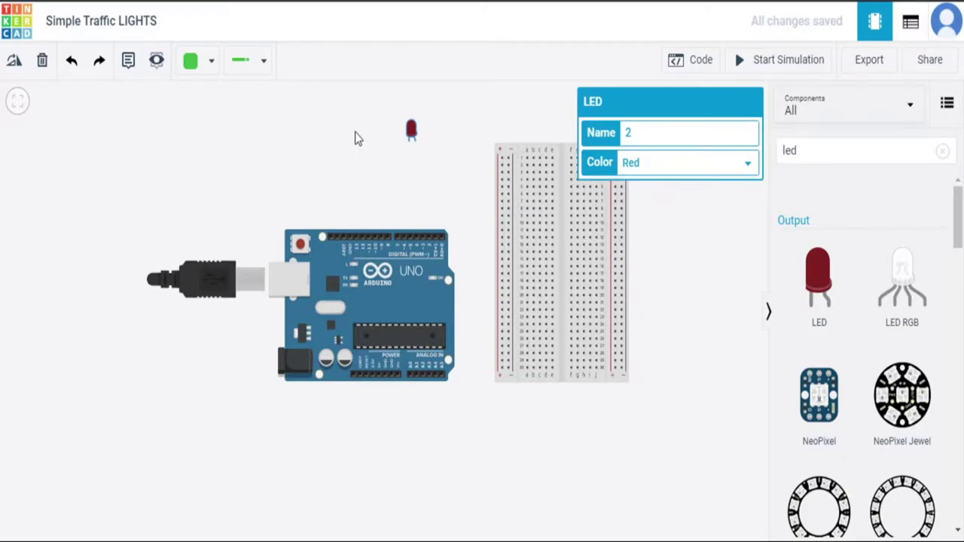
Step: Rotate the red LED until its legs point toward the breadboard
{"action": "left_click", "coordinate": [12, 65]}
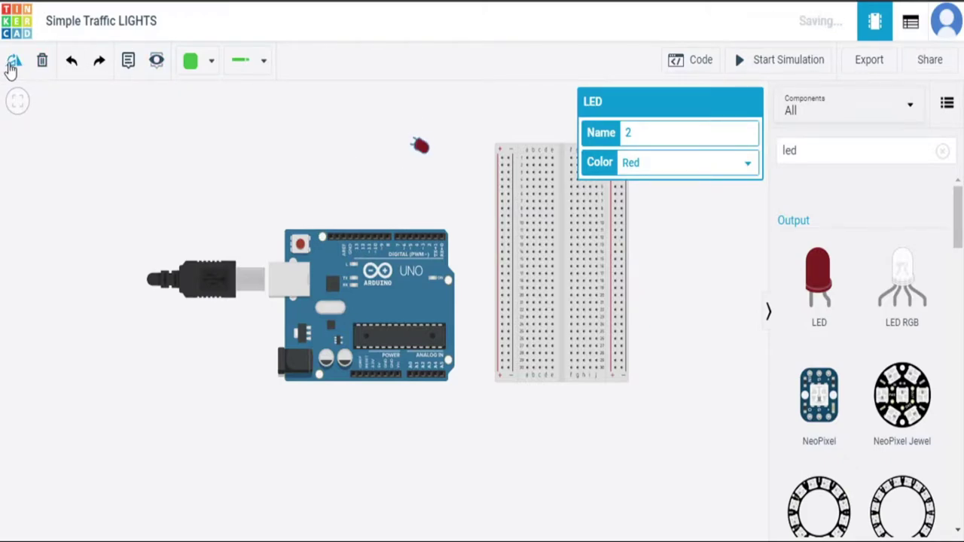
{"action": "left_click", "coordinate": [12, 65]}
{"action": "left_click", "coordinate": [13, 64]}
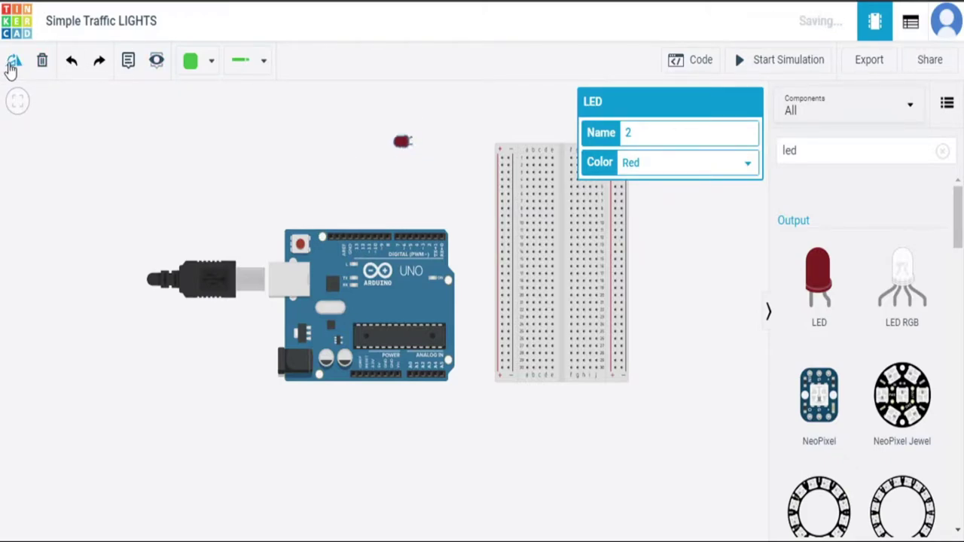
{"action": "left_click", "coordinate": [284, 174]}
Step: Add a second LED between the red LED and the Arduino, and set its color to Yellow
{"action": "left_click_drag", "start_coordinate": [825, 290], "coordinate": [730, 208]}
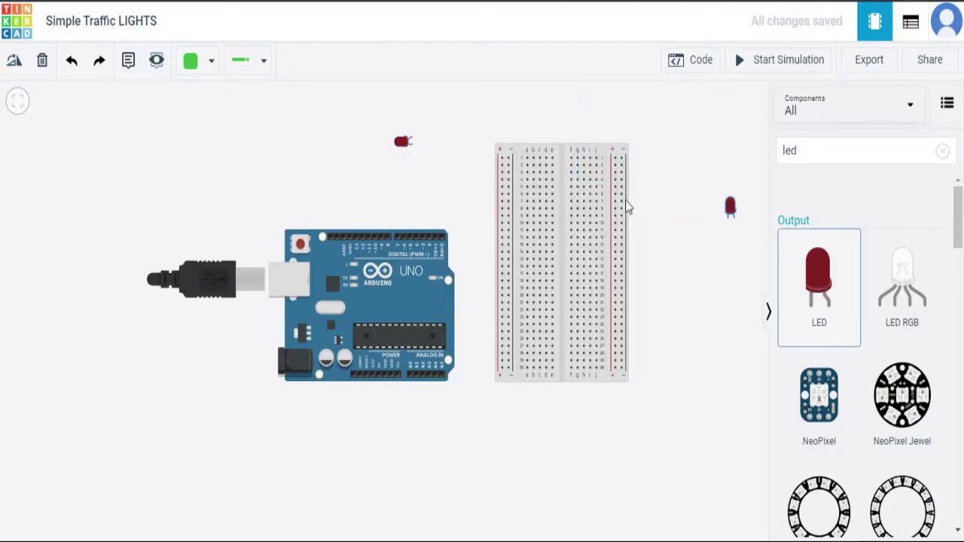
{"action": "left_click_drag", "start_coordinate": [629, 208], "coordinate": [412, 189]}
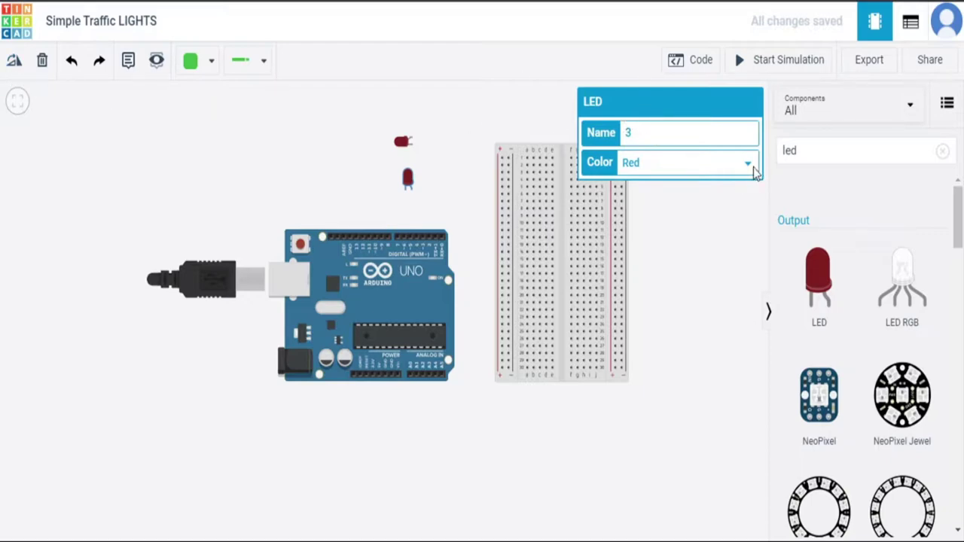
{"action": "key", "text": "y"}
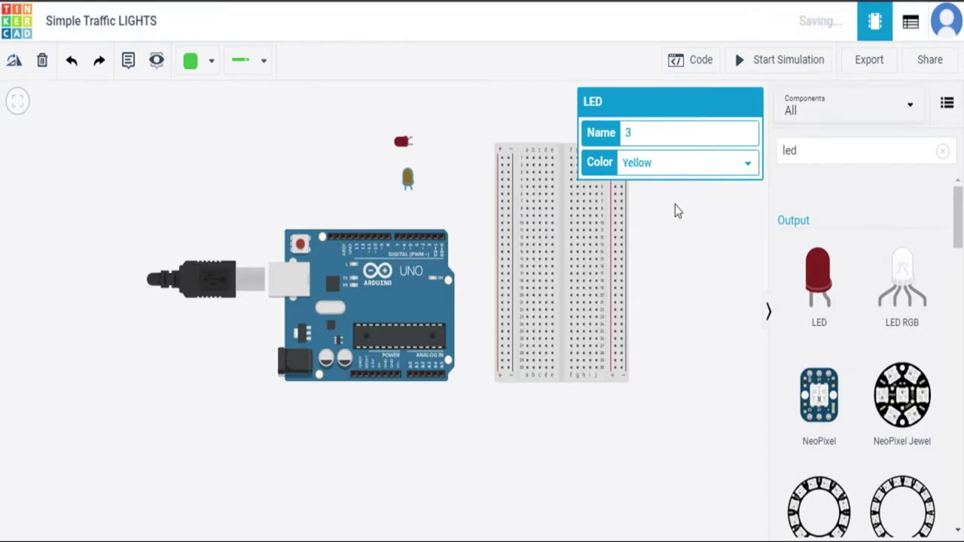
{"action": "left_click", "coordinate": [717, 232]}
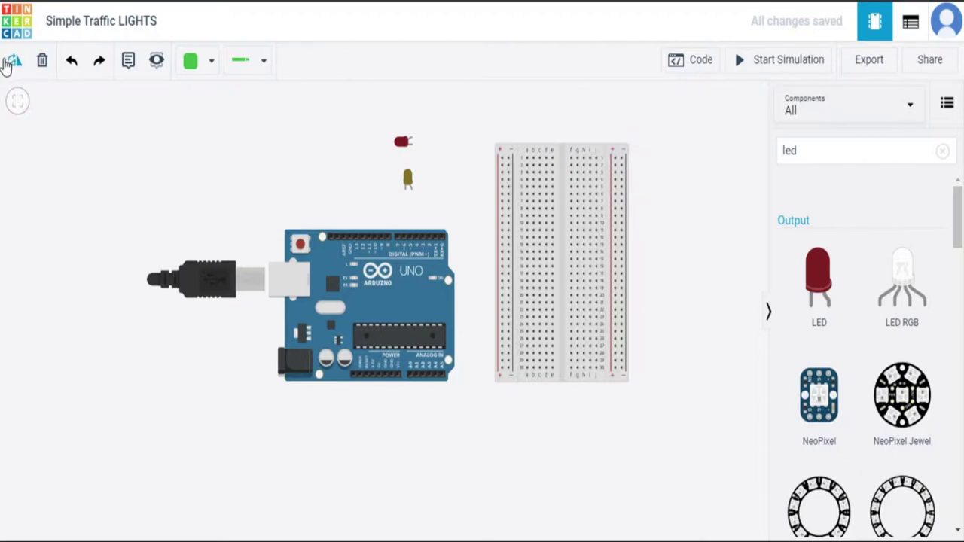
Step: Rotate the yellow LED until its legs point the same way as those of the red LED
{"action": "left_click", "coordinate": [410, 184]}
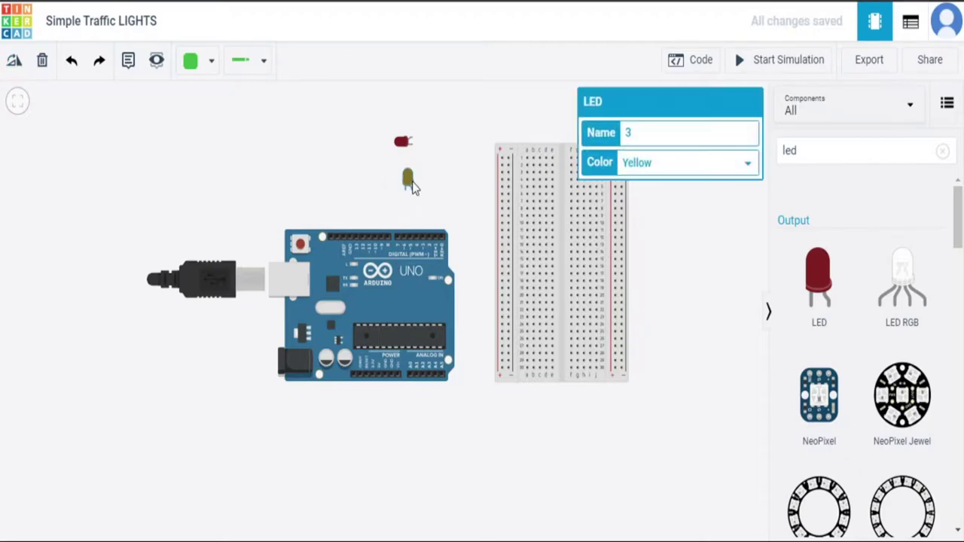
{"action": "left_click", "coordinate": [13, 62]}
{"action": "left_click", "coordinate": [15, 68]}
{"action": "left_click", "coordinate": [15, 68]}
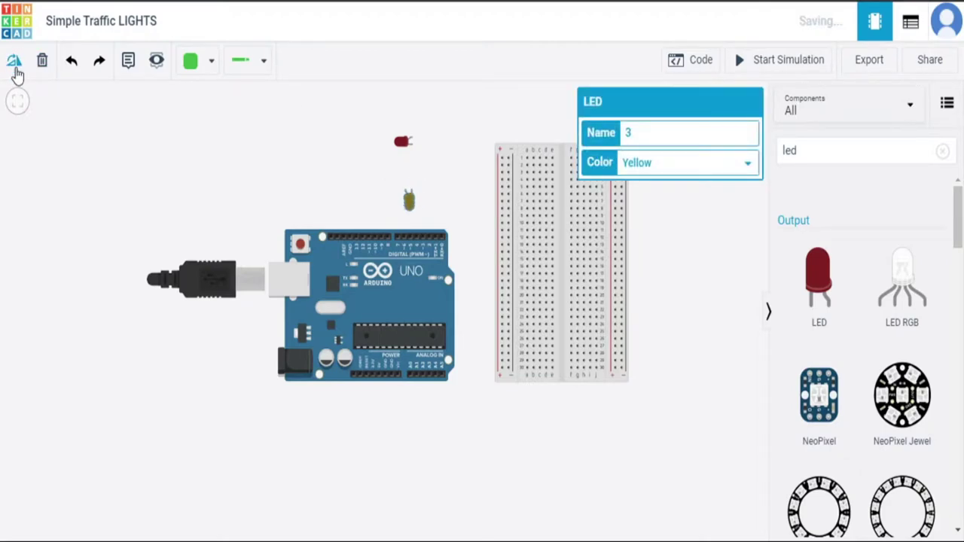
{"action": "left_click", "coordinate": [15, 68]}
{"action": "left_click", "coordinate": [15, 68]}
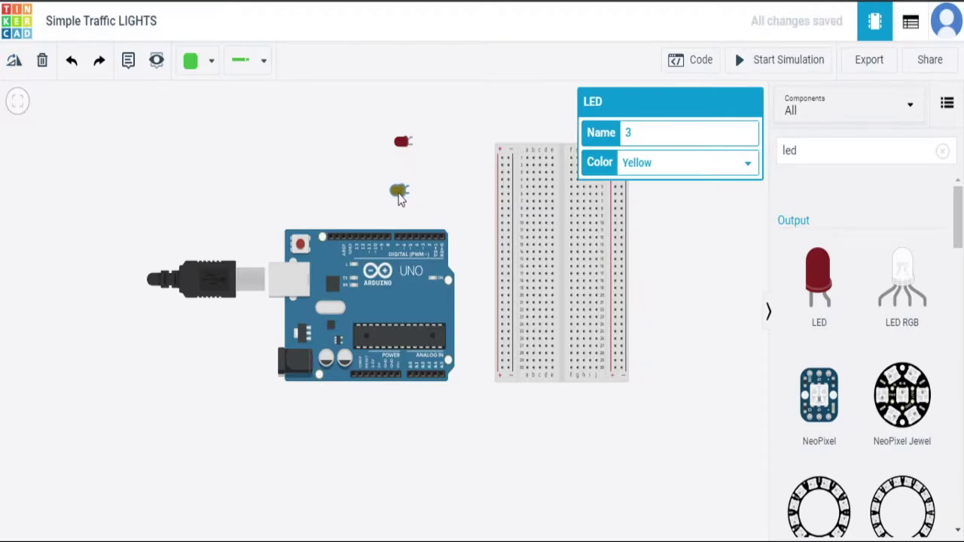
Step: Line up the yellow LED just below the red one and move the breadboard up beside the two LEDs
{"action": "left_click_drag", "start_coordinate": [398, 193], "coordinate": [406, 147]}
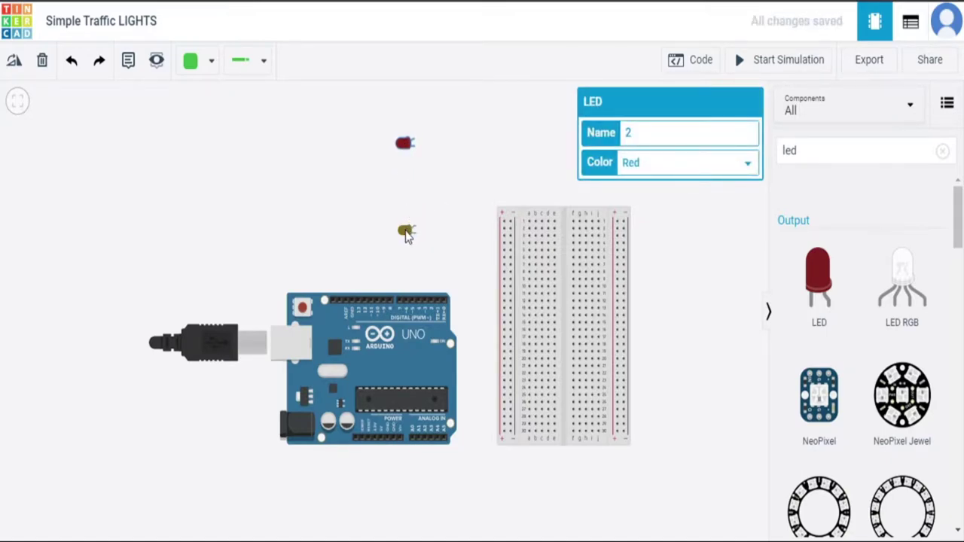
{"action": "left_click_drag", "start_coordinate": [405, 234], "coordinate": [407, 175]}
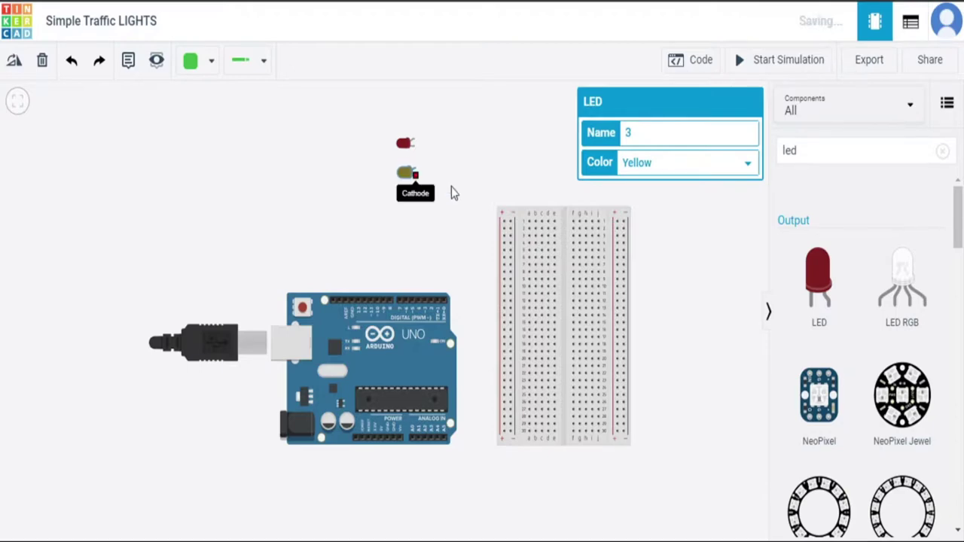
{"action": "left_click_drag", "start_coordinate": [568, 254], "coordinate": [568, 169]}
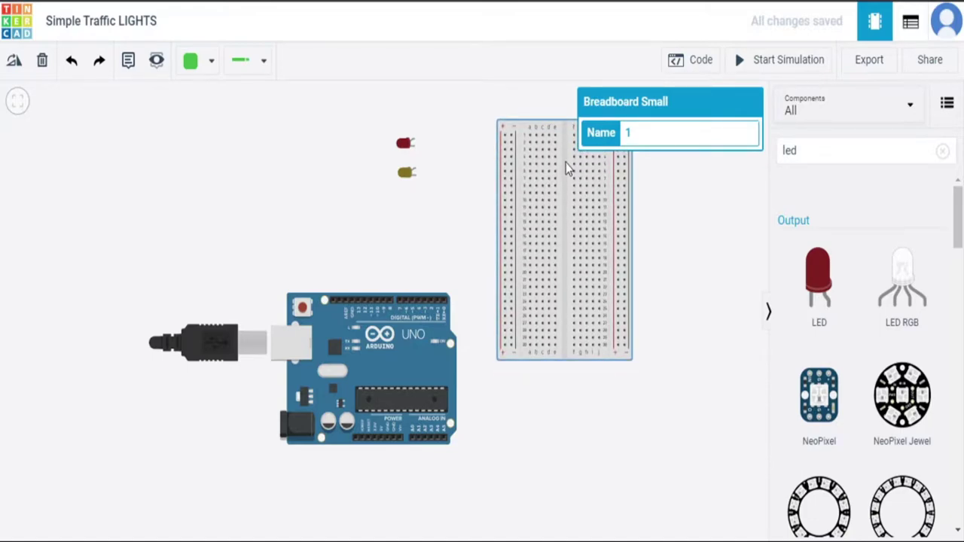
{"action": "left_click", "coordinate": [465, 233]}
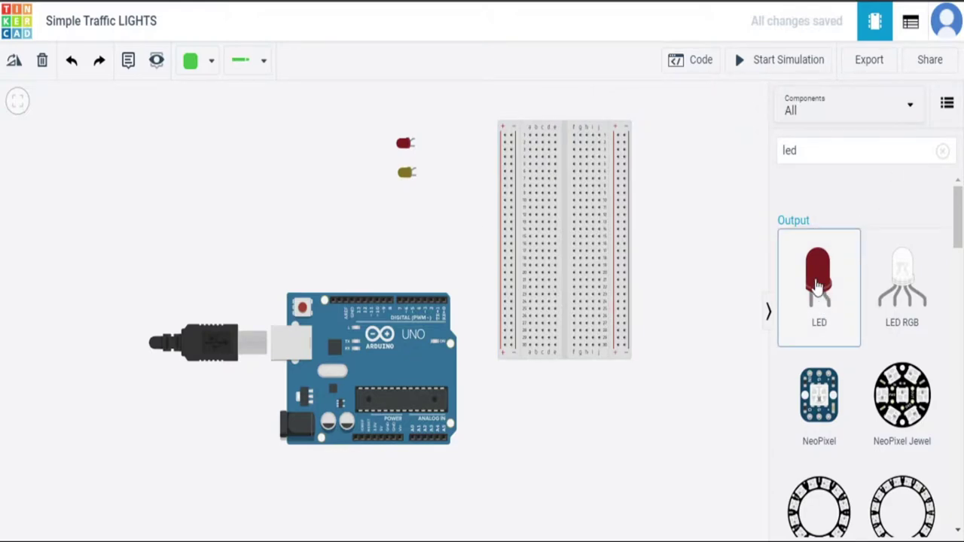
Step: Add a Green LED below the yellow one, with its legs pointing toward the breadboard
{"action": "left_click_drag", "start_coordinate": [819, 284], "coordinate": [397, 233]}
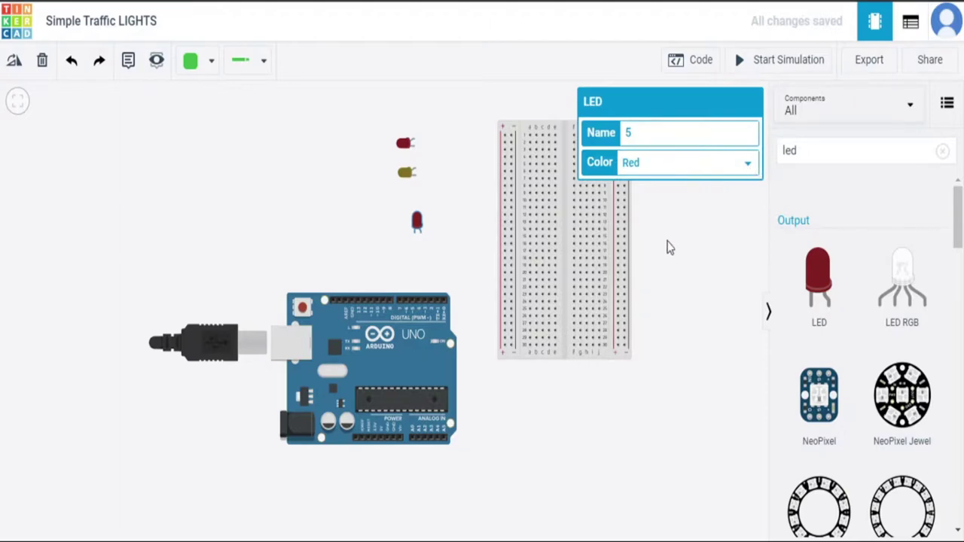
{"action": "left_click", "coordinate": [685, 187]}
{"action": "left_click", "coordinate": [15, 65]}
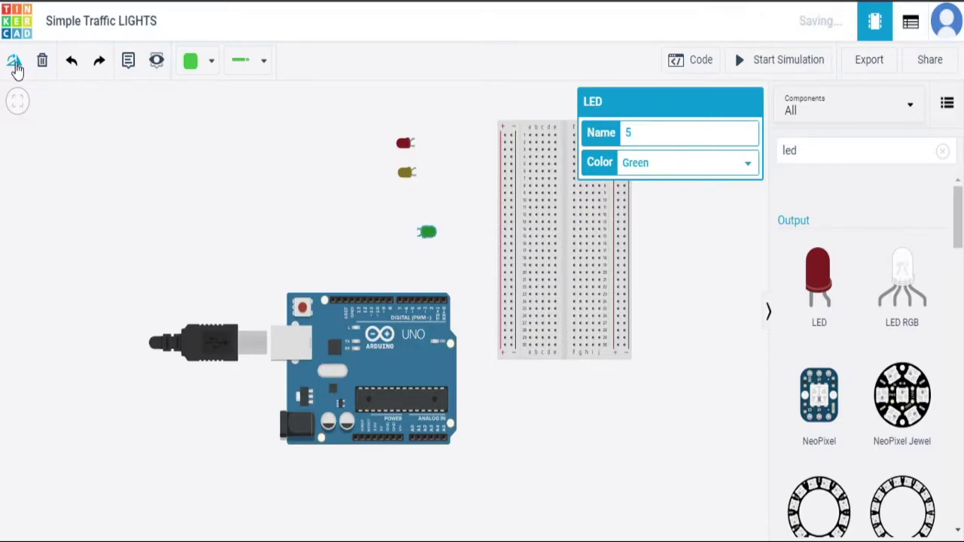
{"action": "left_click", "coordinate": [15, 65]}
{"action": "left_click", "coordinate": [16, 68]}
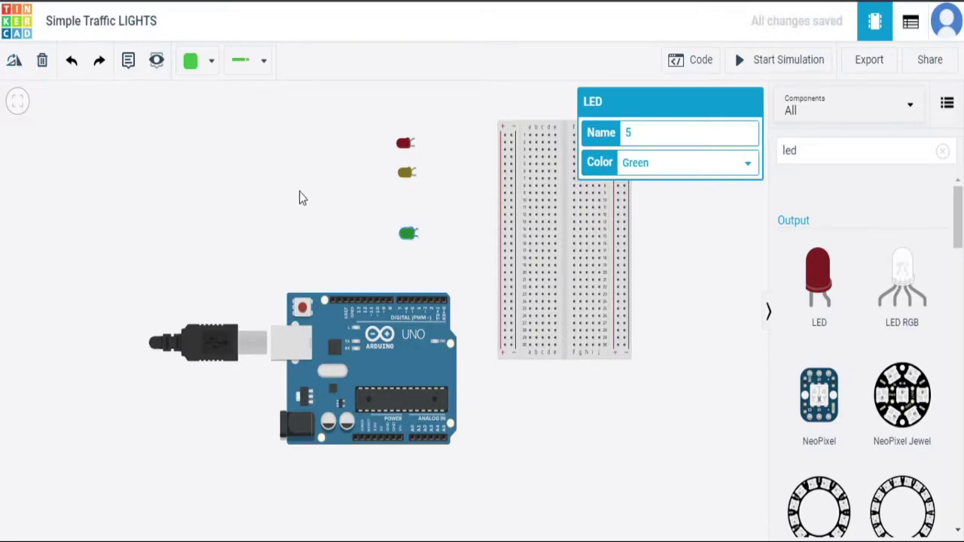
Step: Line up the green LED under the yellow one and nudge the red LED up to even out the spacing
{"action": "left_click_drag", "start_coordinate": [415, 240], "coordinate": [412, 212]}
{"action": "left_click", "coordinate": [401, 146]}
{"action": "left_click_drag", "start_coordinate": [400, 146], "coordinate": [400, 142]}
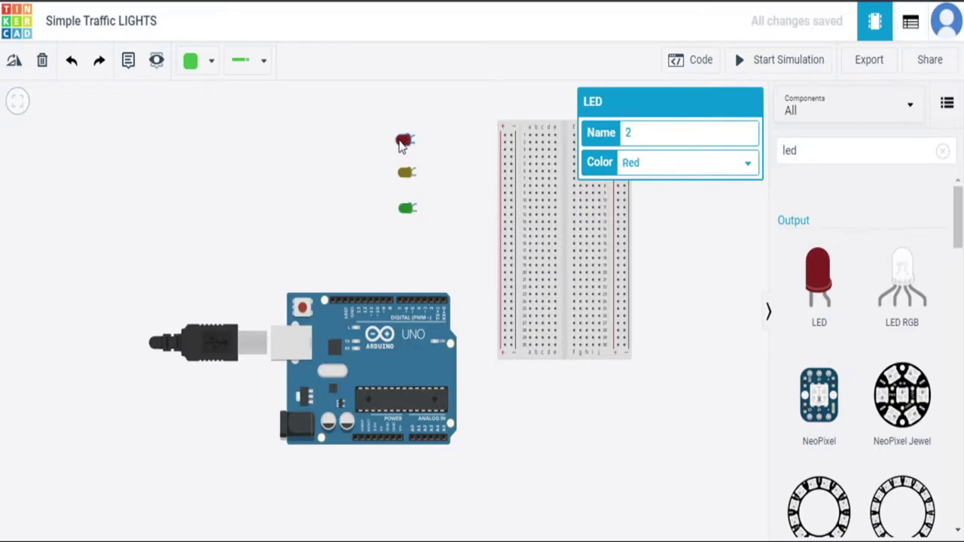
{"action": "left_click", "coordinate": [446, 189]}
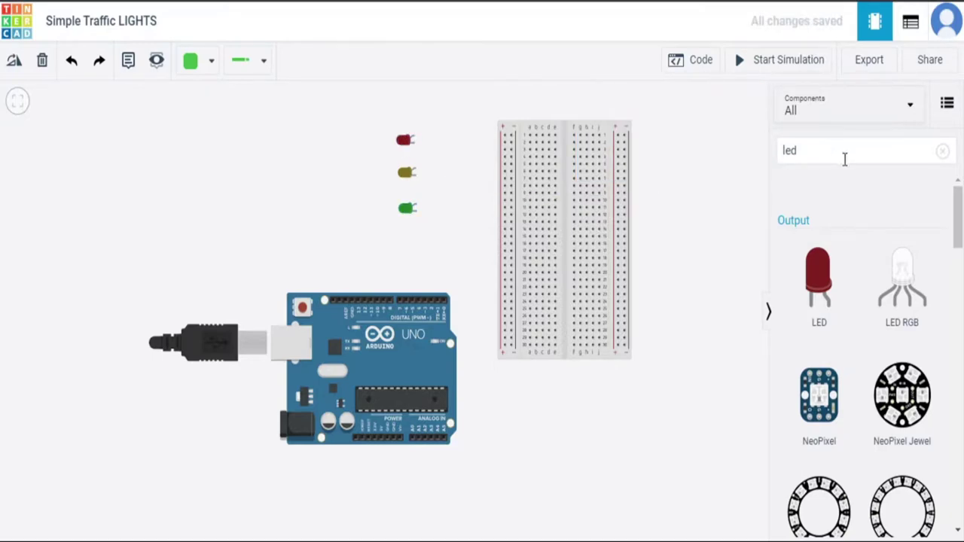
Step: Find the resistor in the component library and place one between the red LED and the breadboard
{"action": "left_click", "coordinate": [942, 151]}
{"action": "left_click", "coordinate": [870, 155]}
{"action": "type", "text": "res"}
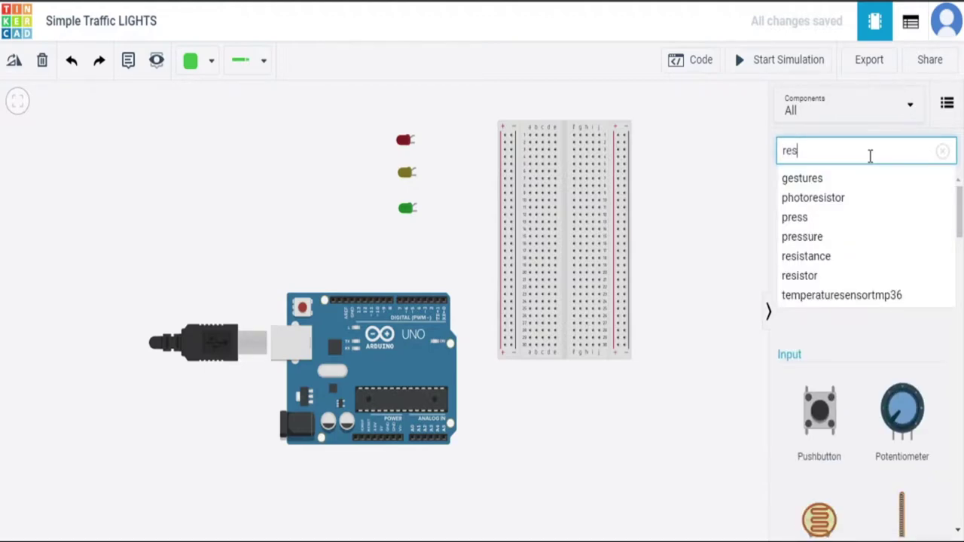
{"action": "type", "text": "i"}
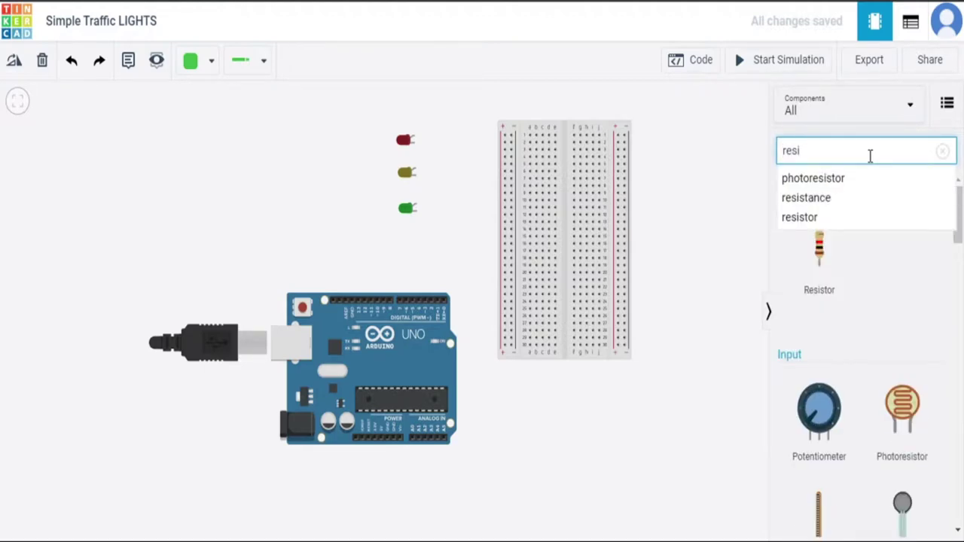
{"action": "left_click", "coordinate": [806, 218]}
{"action": "left_click_drag", "start_coordinate": [825, 258], "coordinate": [450, 145]}
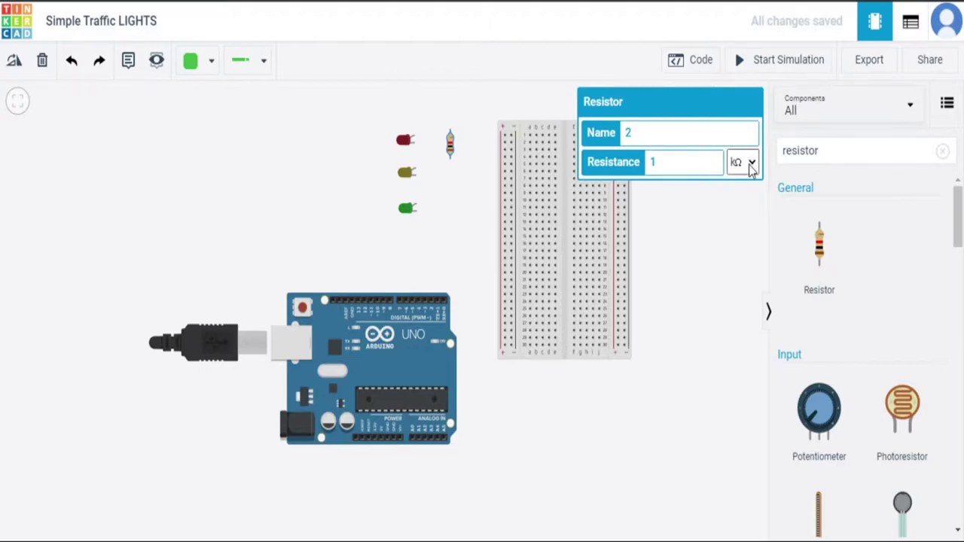
Step: Set the resistor's resistance to 220 Ω
{"action": "left_click", "coordinate": [757, 253]}
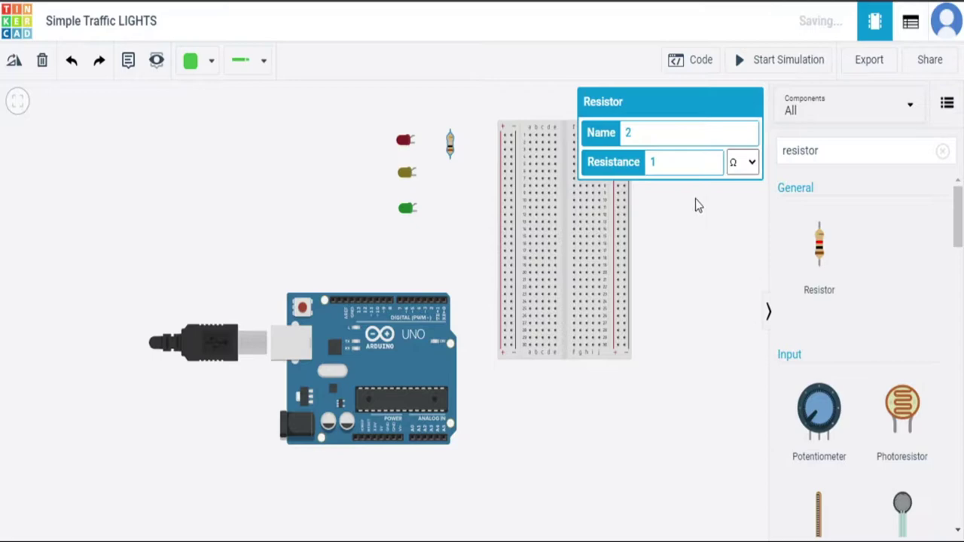
{"action": "double_click", "coordinate": [678, 166]}
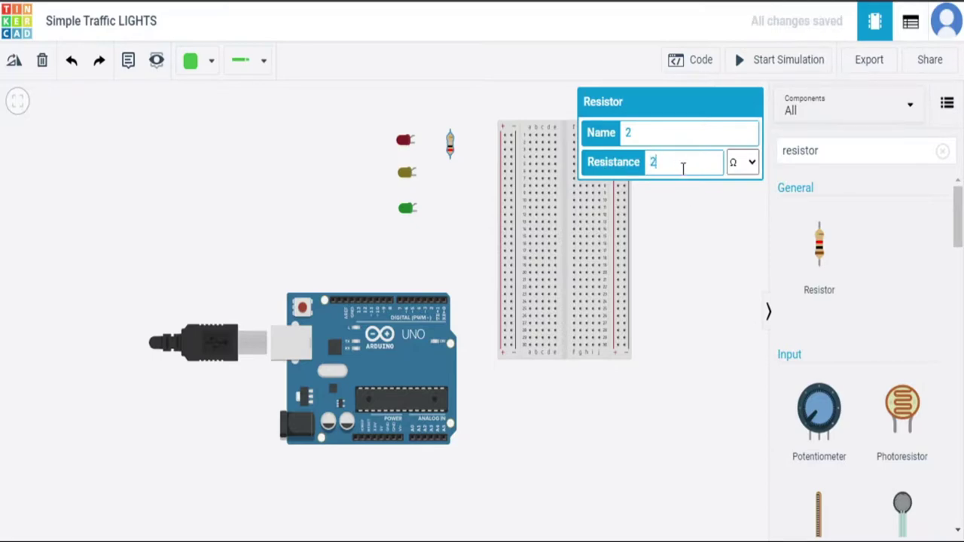
{"action": "type", "text": "220"}
{"action": "left_click", "coordinate": [721, 228]}
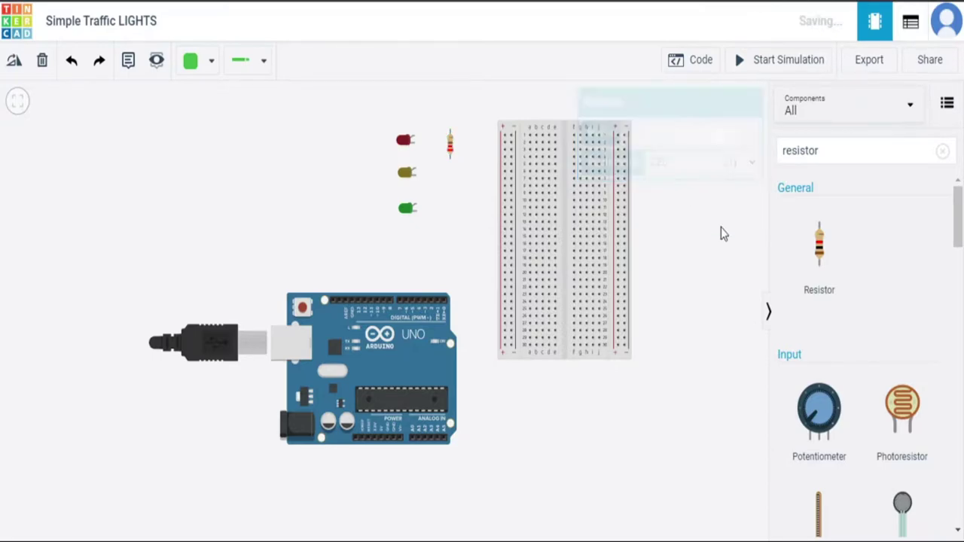
Step: Rotate the resistor to horizontal and attach it to the red LED's lower leg
{"action": "left_click", "coordinate": [449, 146]}
{"action": "left_click", "coordinate": [14, 63]}
{"action": "left_click", "coordinate": [15, 63]}
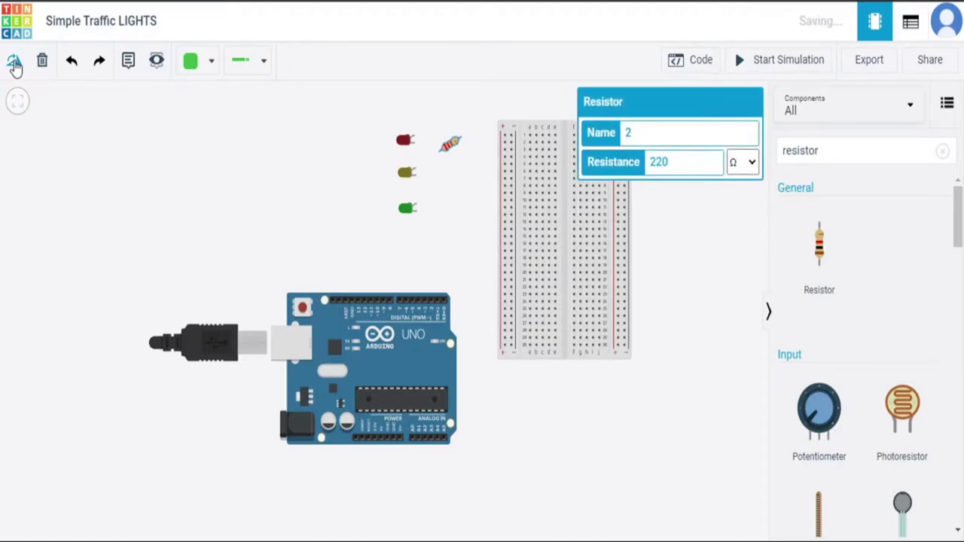
{"action": "left_click", "coordinate": [15, 63]}
{"action": "left_click_drag", "start_coordinate": [457, 147], "coordinate": [428, 147]}
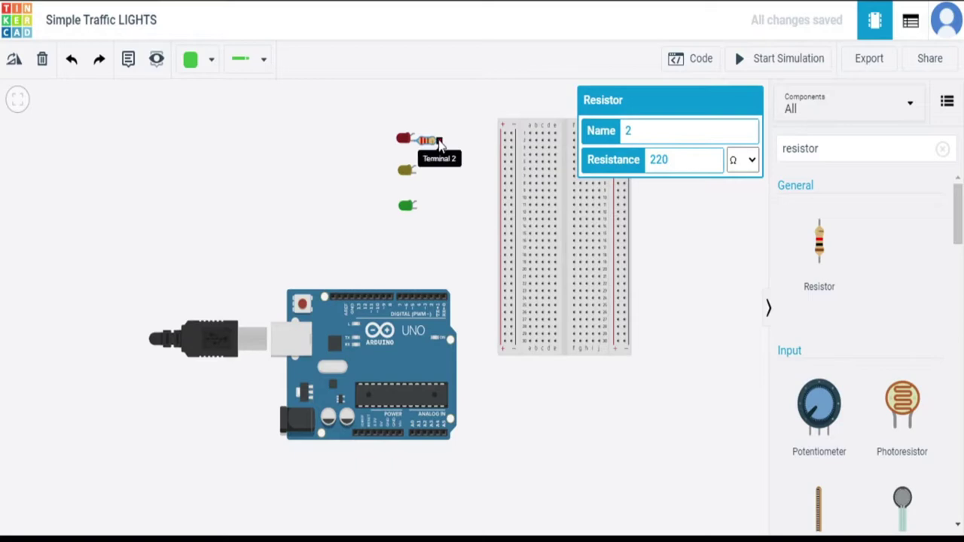
Step: Try to wire the free end of the red LED's resistor to the breadboard's negative rail with a green wire
{"action": "left_click", "coordinate": [439, 143]}
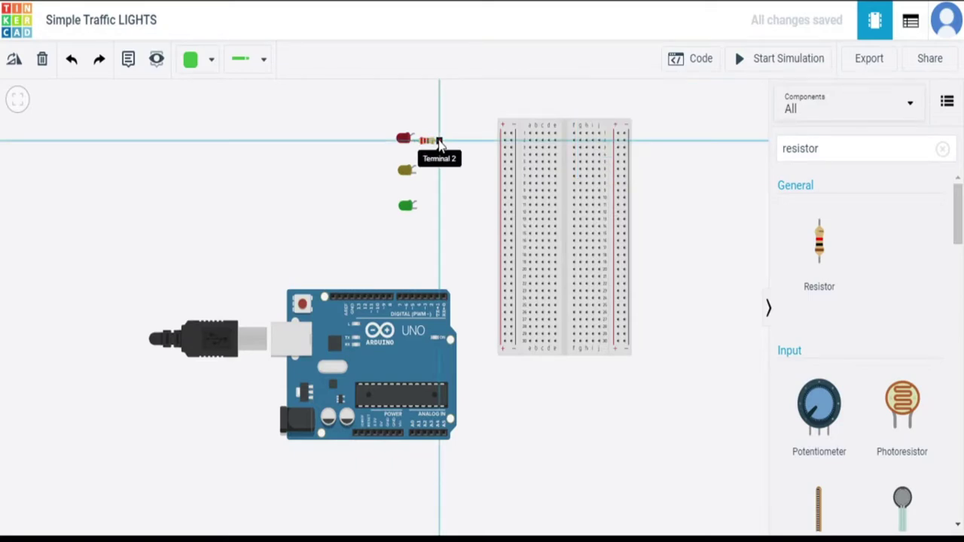
{"action": "left_click", "coordinate": [512, 143]}
{"action": "key", "text": "Escape"}
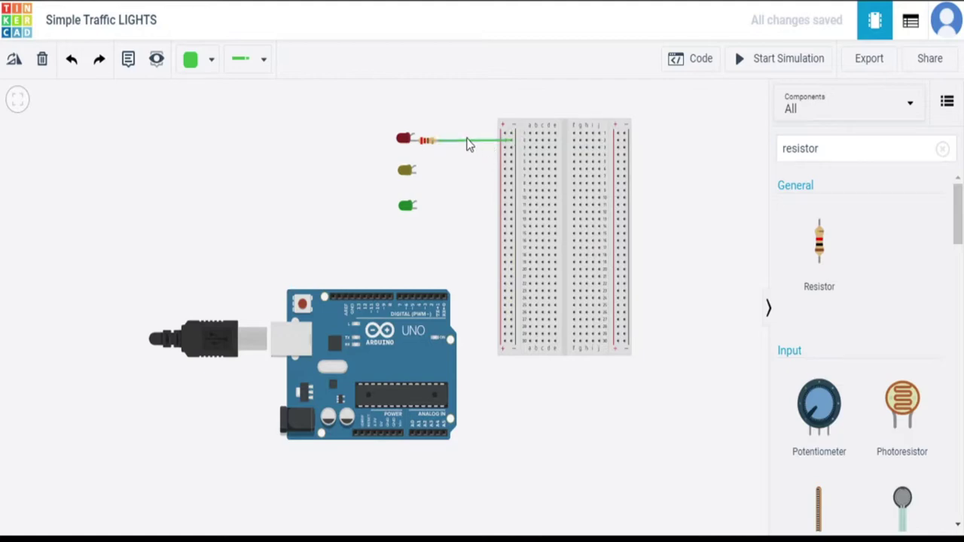
{"action": "left_click", "coordinate": [470, 143]}
{"action": "left_click", "coordinate": [470, 142]}
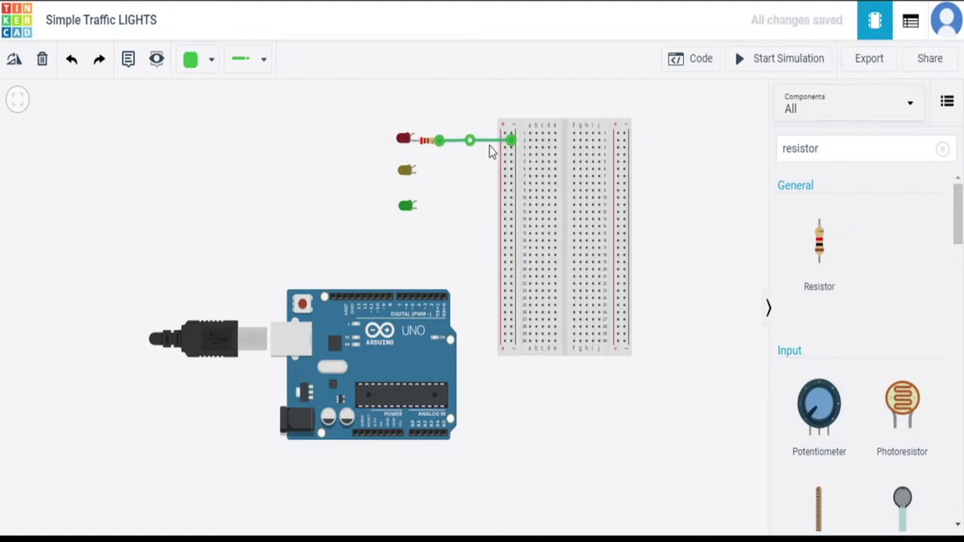
{"action": "left_click", "coordinate": [504, 141]}
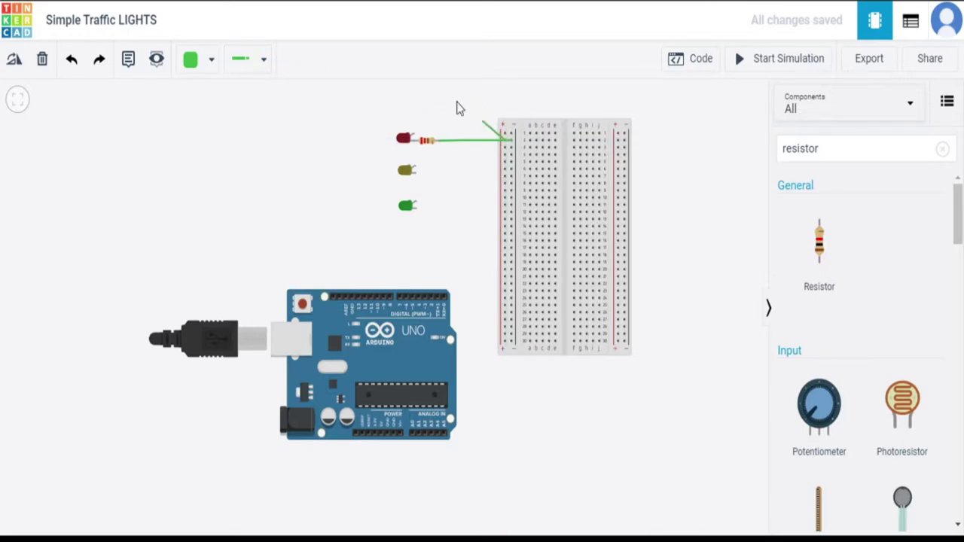
Step: Set the wire color for new wires to Black
{"action": "left_click", "coordinate": [263, 66]}
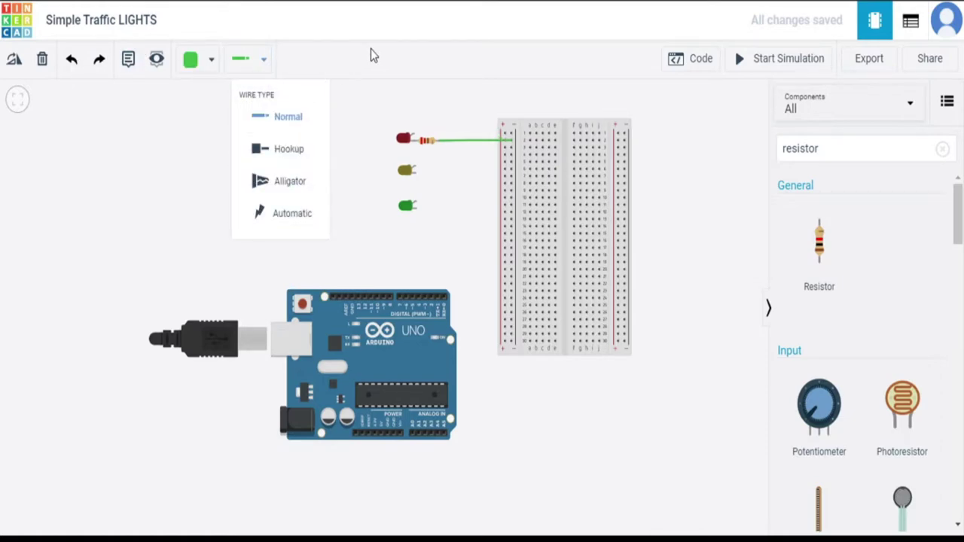
{"action": "left_click", "coordinate": [212, 61]}
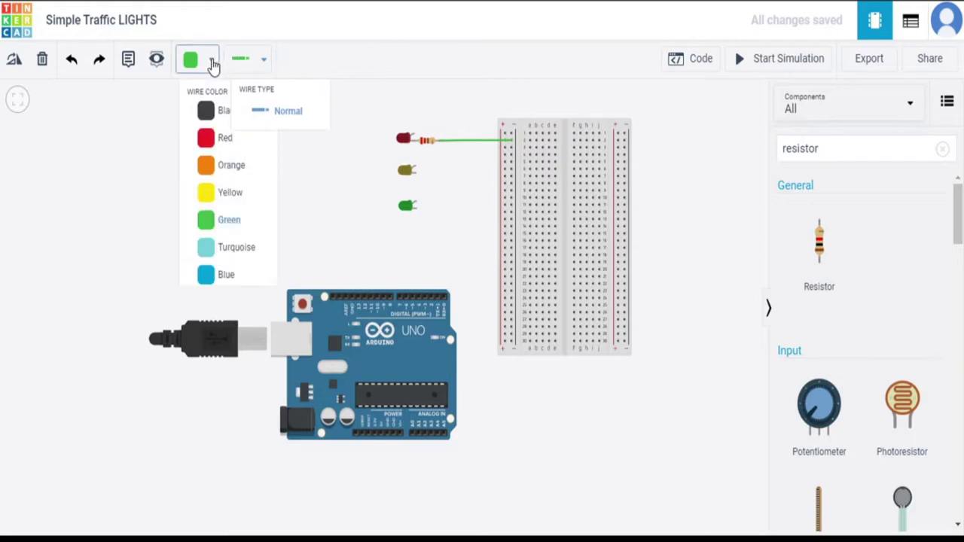
{"action": "left_click", "coordinate": [219, 113]}
{"action": "left_click", "coordinate": [464, 141]}
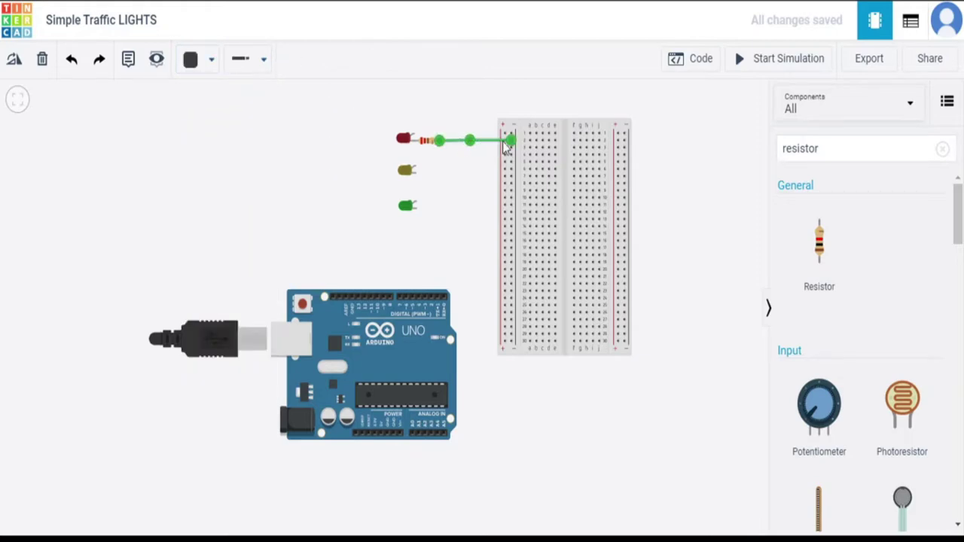
Step: Undo the green wire and draw a black one from the red LED's resistor to the breadboard's negative rail
{"action": "left_click", "coordinate": [70, 64]}
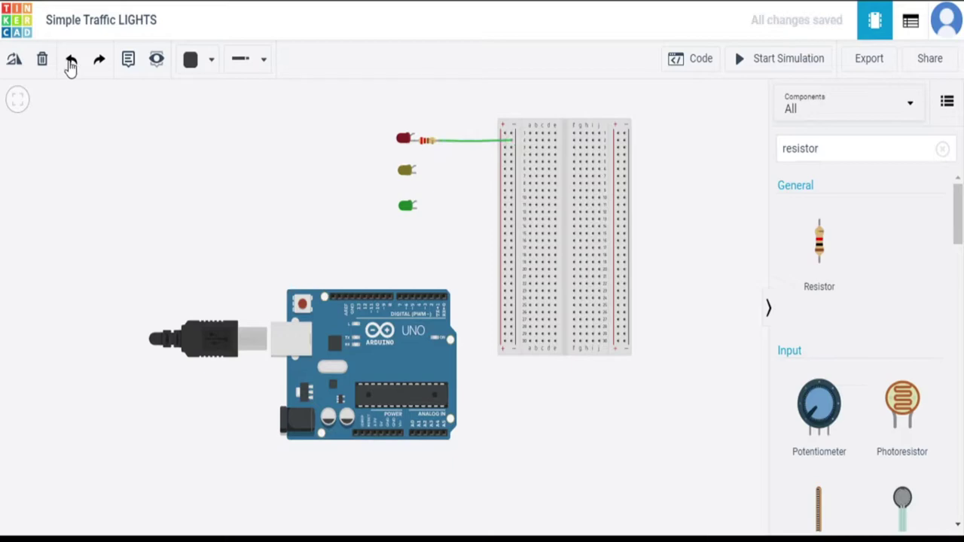
{"action": "left_click", "coordinate": [70, 63]}
{"action": "left_click", "coordinate": [439, 140]}
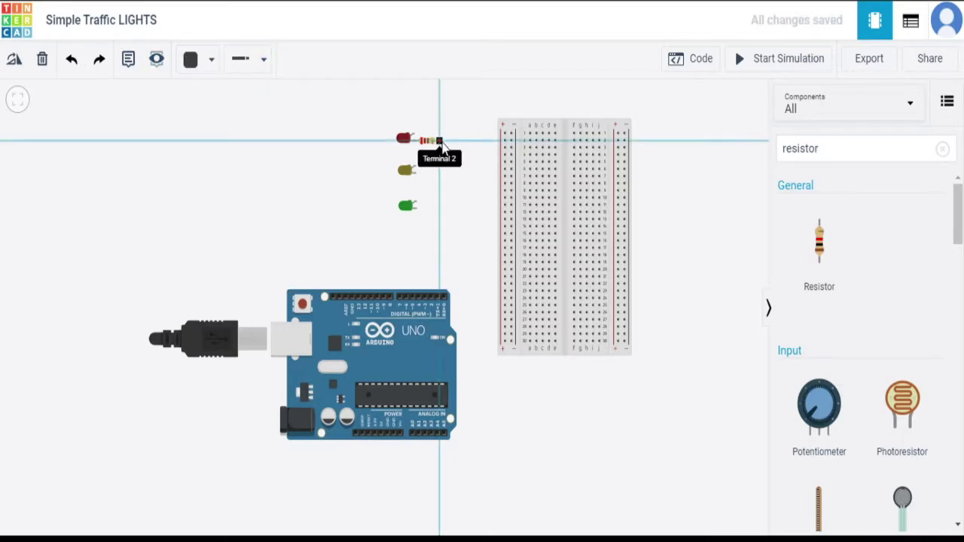
{"action": "left_click", "coordinate": [510, 140]}
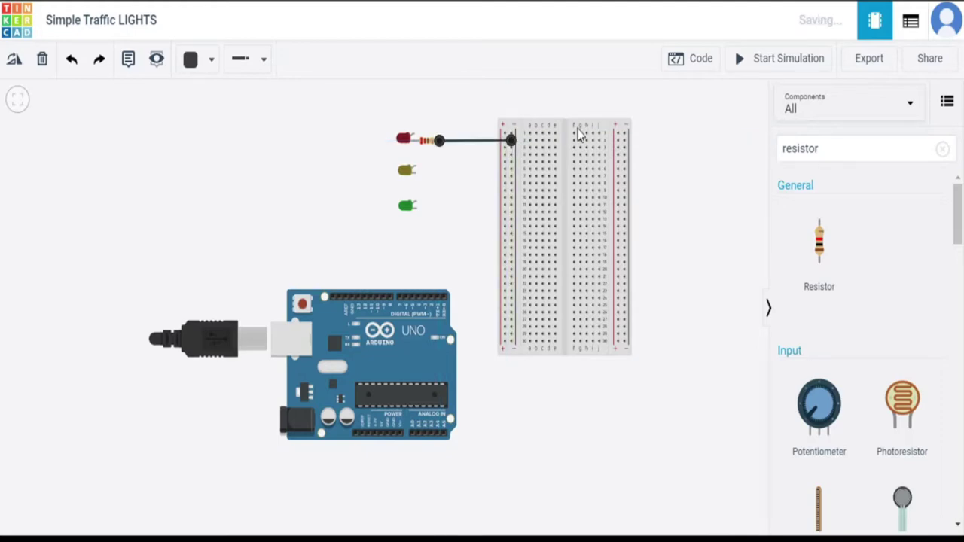
Step: Undo the black wire and move the breadboard down so its upper edge sits about level with the green LED
{"action": "left_click", "coordinate": [566, 145]}
{"action": "left_click_drag", "start_coordinate": [566, 139], "coordinate": [564, 188]}
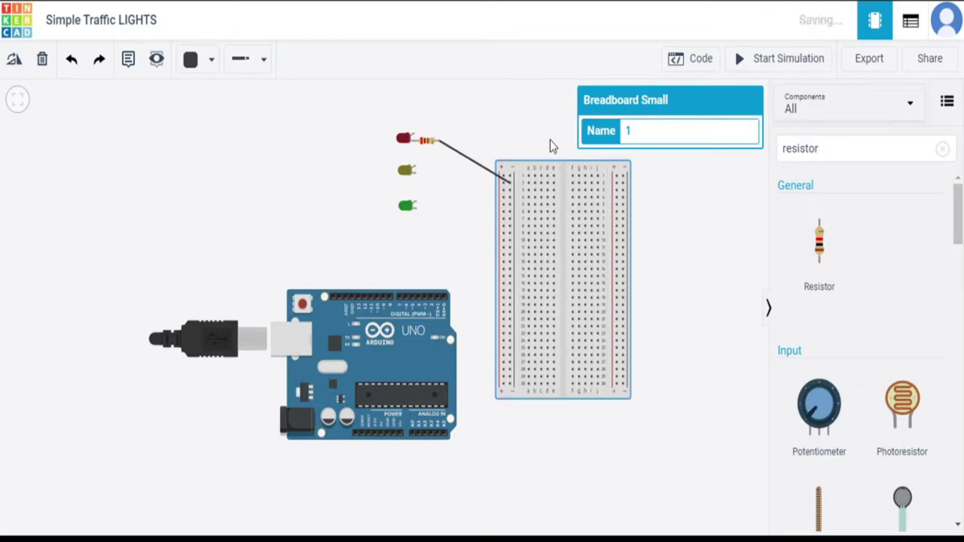
{"action": "left_click", "coordinate": [74, 61]}
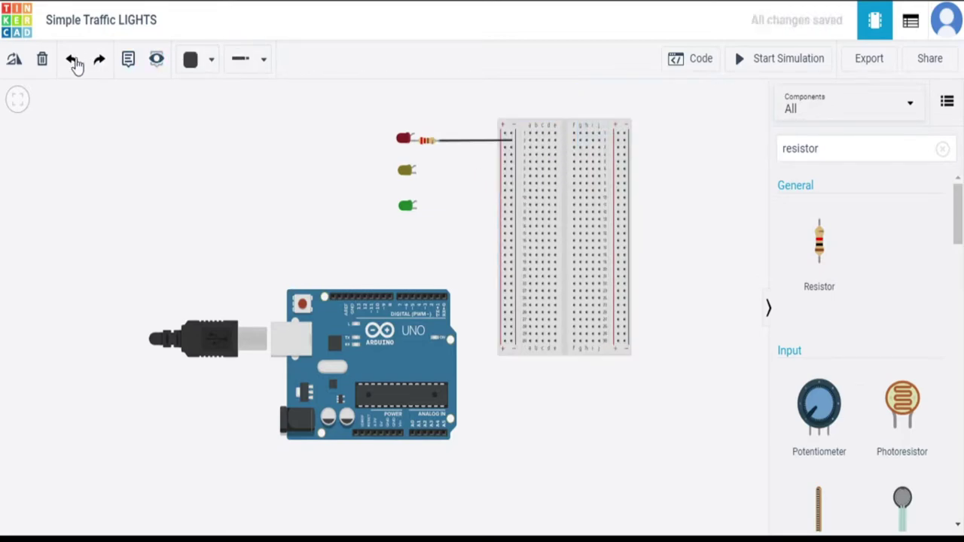
{"action": "left_click", "coordinate": [73, 60]}
{"action": "left_click_drag", "start_coordinate": [564, 149], "coordinate": [571, 231]}
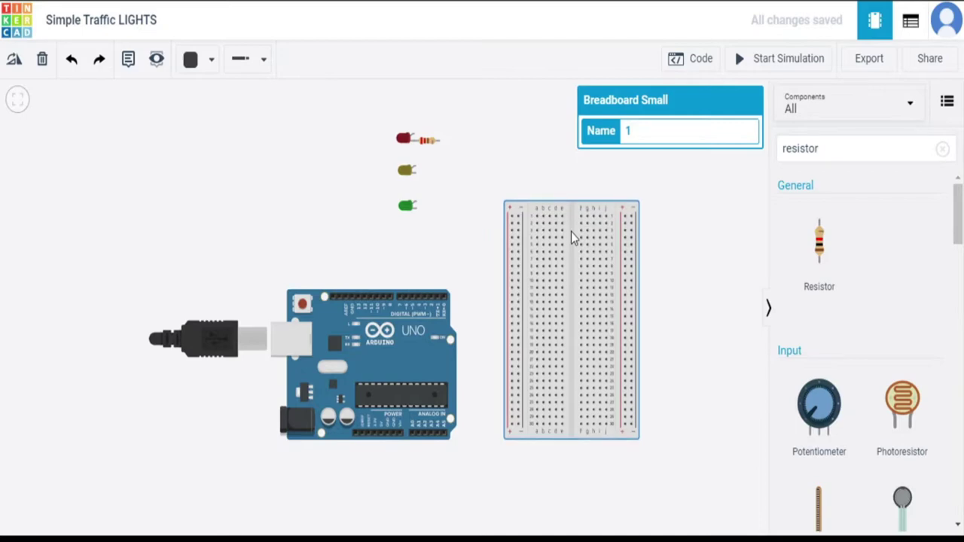
Step: Draw a black wire with one bend from the breadboard's negative rail to the green LED's anode
{"action": "left_click", "coordinate": [519, 218]}
{"action": "left_click", "coordinate": [518, 193]}
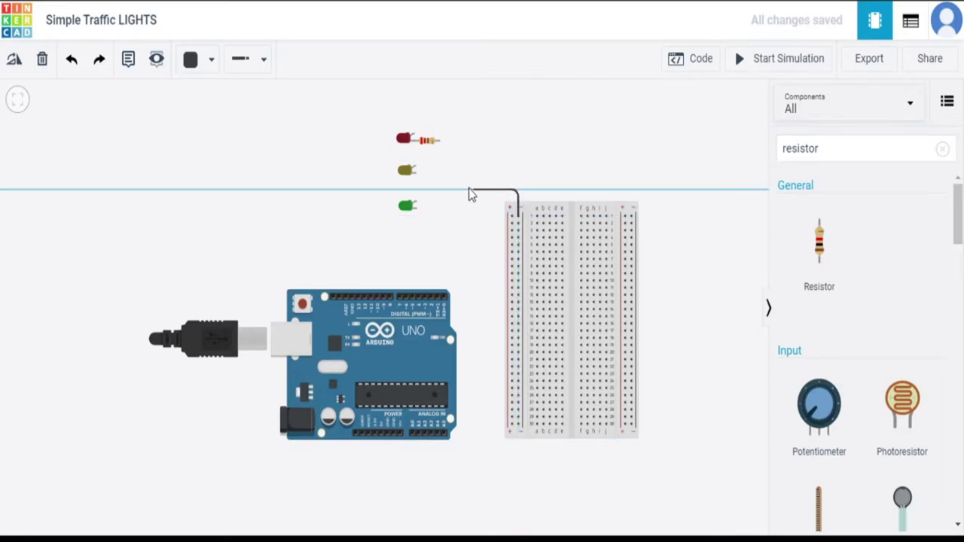
{"action": "left_click", "coordinate": [417, 203]}
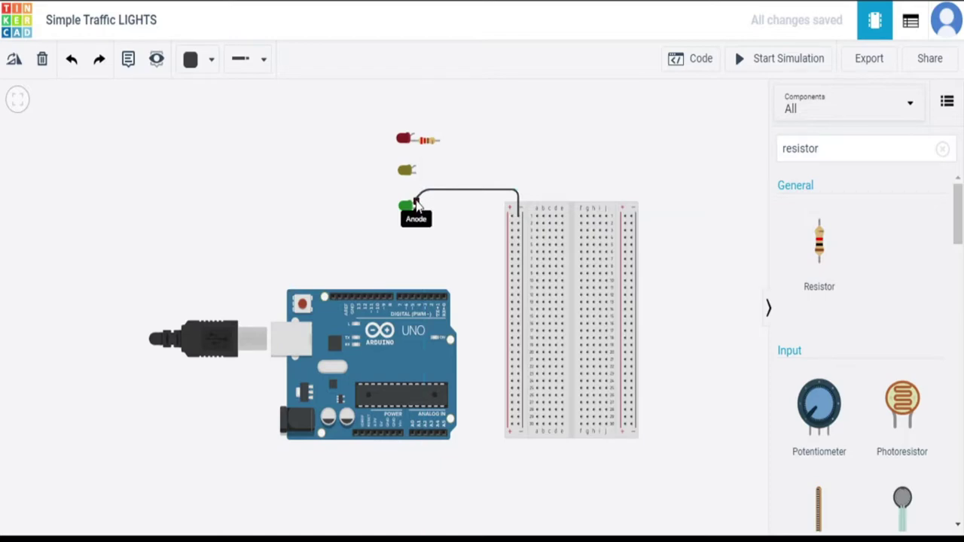
Step: Move the green and yellow LEDs up closer to the red one and delete the black wire
{"action": "left_click_drag", "start_coordinate": [408, 206], "coordinate": [407, 168]}
{"action": "left_click", "coordinate": [405, 172]}
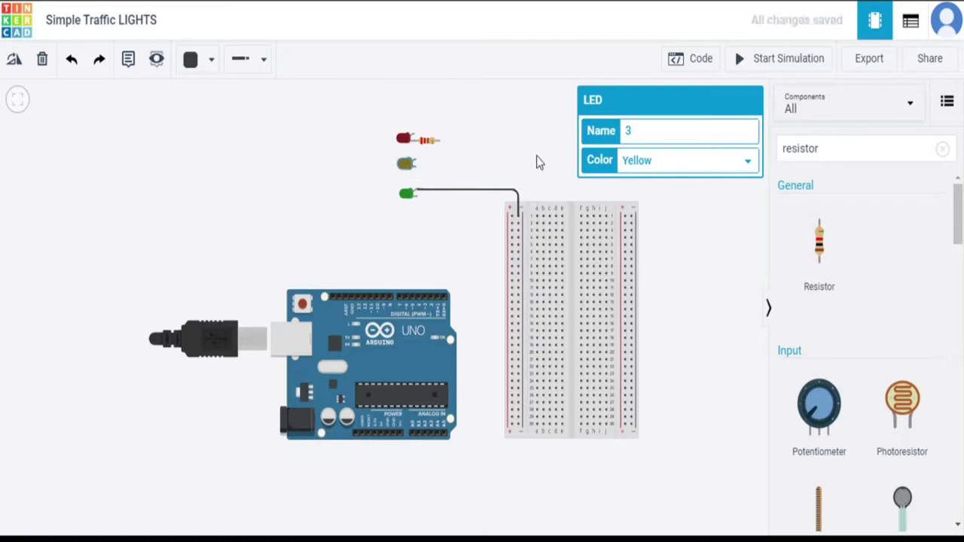
{"action": "left_click", "coordinate": [486, 193]}
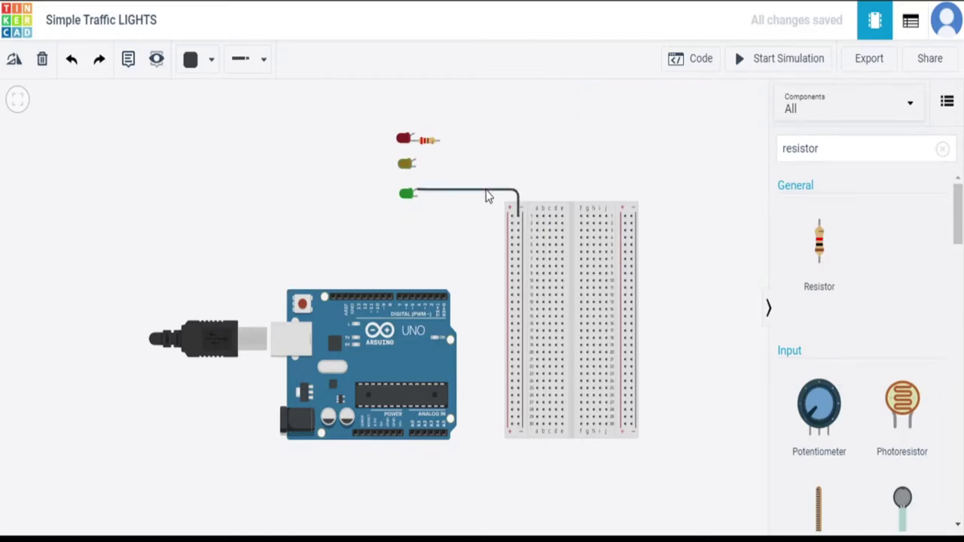
{"action": "left_click", "coordinate": [43, 63]}
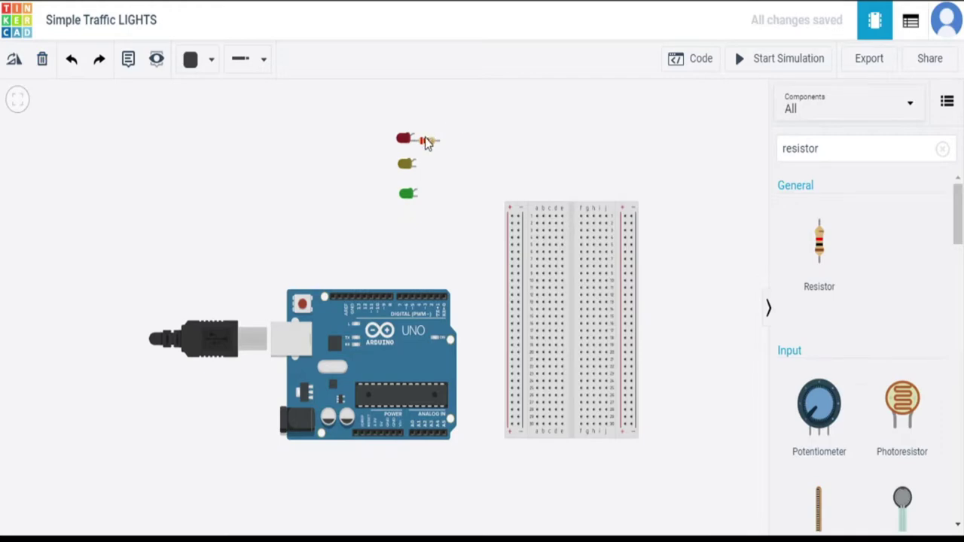
Step: Add a second resistor, turned horizontal, and attach it to the yellow LED's lower leg
{"action": "left_click_drag", "start_coordinate": [828, 254], "coordinate": [440, 173]}
{"action": "left_click", "coordinate": [12, 60]}
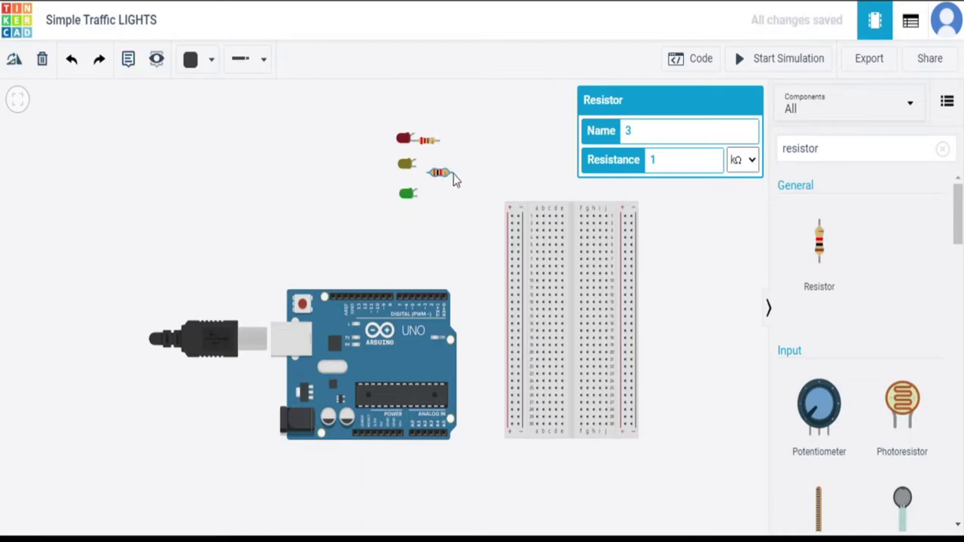
{"action": "left_click_drag", "start_coordinate": [446, 176], "coordinate": [440, 167]}
Step: Add a third resistor, turned horizontal, and attach it to the green LED's lower leg
{"action": "left_click_drag", "start_coordinate": [819, 240], "coordinate": [456, 199]}
{"action": "left_click", "coordinate": [15, 64]}
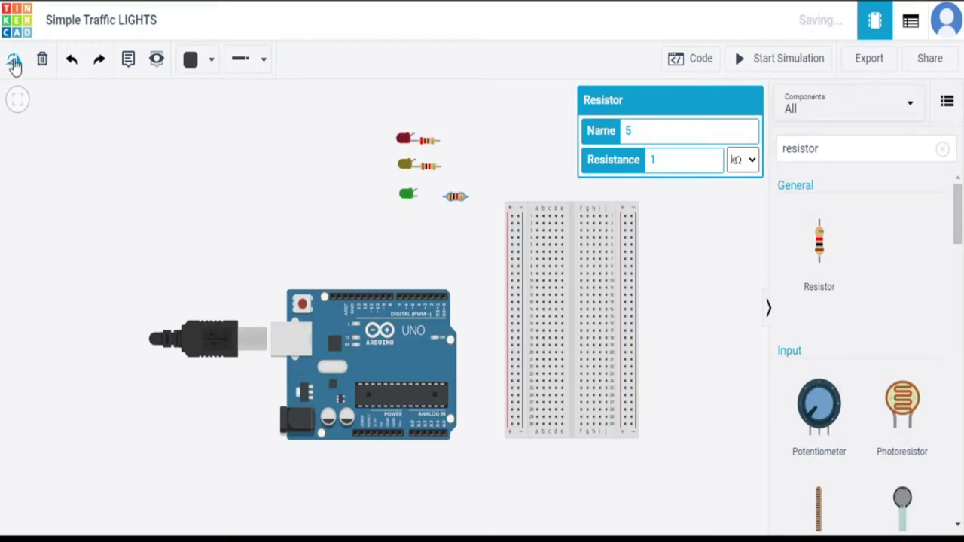
{"action": "left_click_drag", "start_coordinate": [457, 201], "coordinate": [428, 197]}
Step: Set the resistance of the green LED's resistor to 220 Ω
{"action": "left_click_drag", "start_coordinate": [664, 160], "coordinate": [639, 165]}
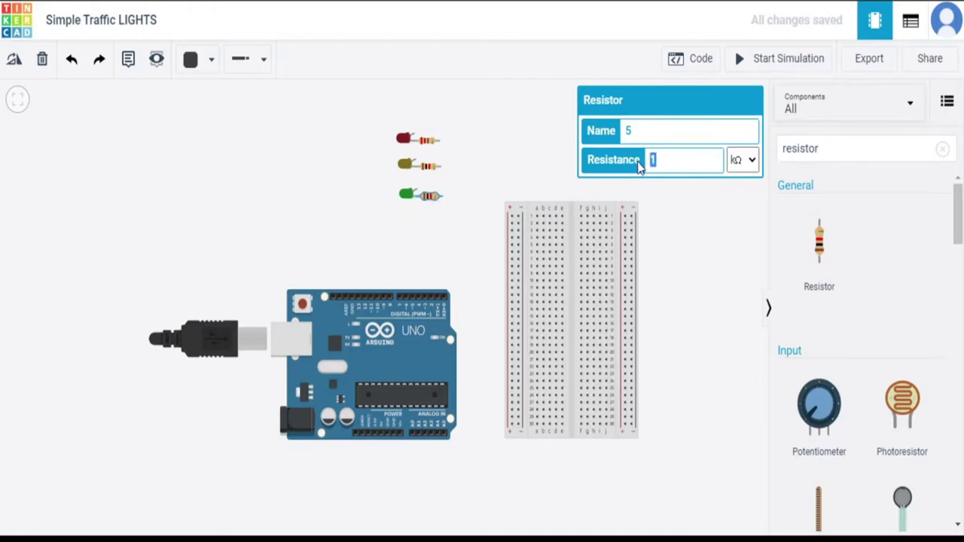
{"action": "type", "text": "220"}
{"action": "left_click", "coordinate": [751, 165]}
{"action": "left_click", "coordinate": [738, 240]}
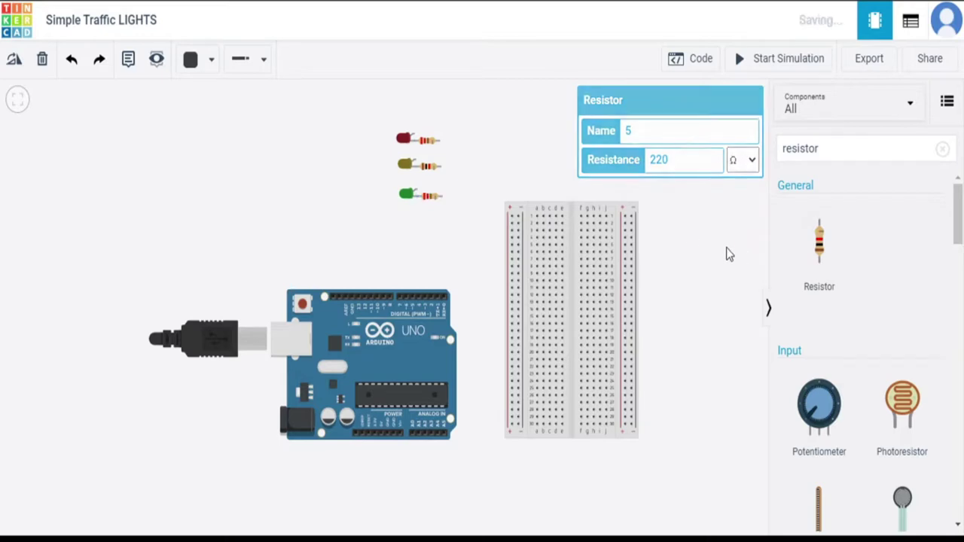
Step: Set the resistance of the yellow LED's resistor to 220 Ω and check the red LED's resistor value
{"action": "left_click", "coordinate": [727, 252]}
{"action": "left_click", "coordinate": [428, 167]}
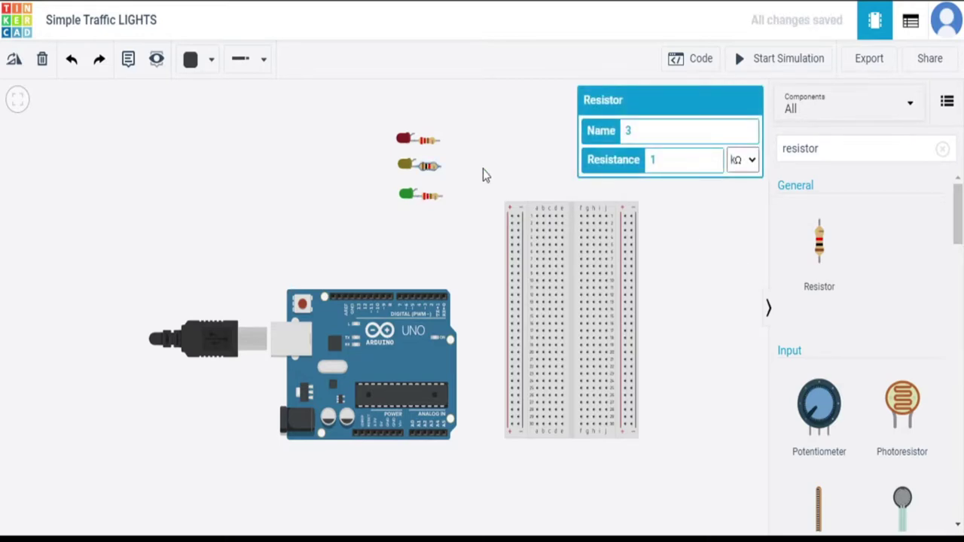
{"action": "double_click", "coordinate": [709, 162]}
{"action": "type", "text": "220"}
{"action": "left_click", "coordinate": [755, 166]}
{"action": "left_click", "coordinate": [739, 238]}
{"action": "left_click", "coordinate": [493, 172]}
{"action": "left_click", "coordinate": [427, 142]}
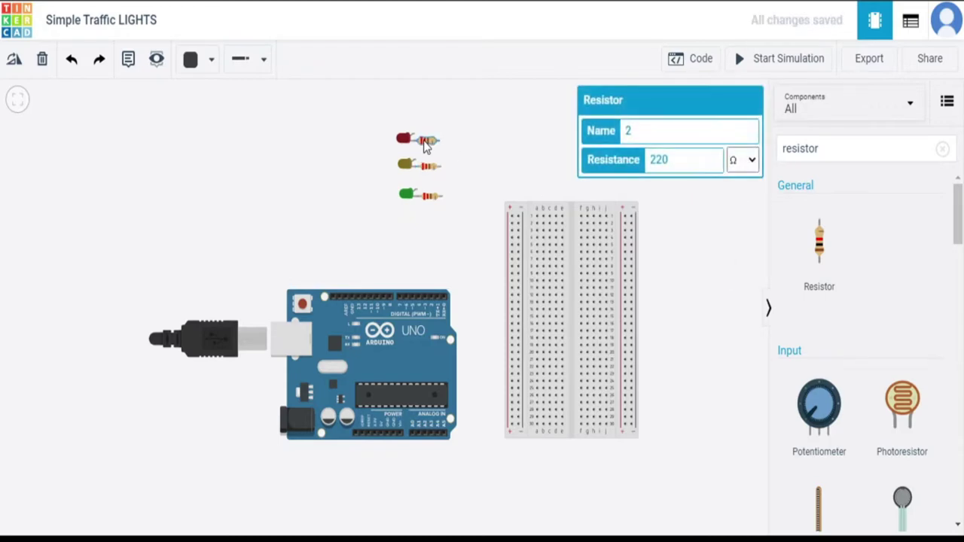
{"action": "left_click", "coordinate": [680, 245]}
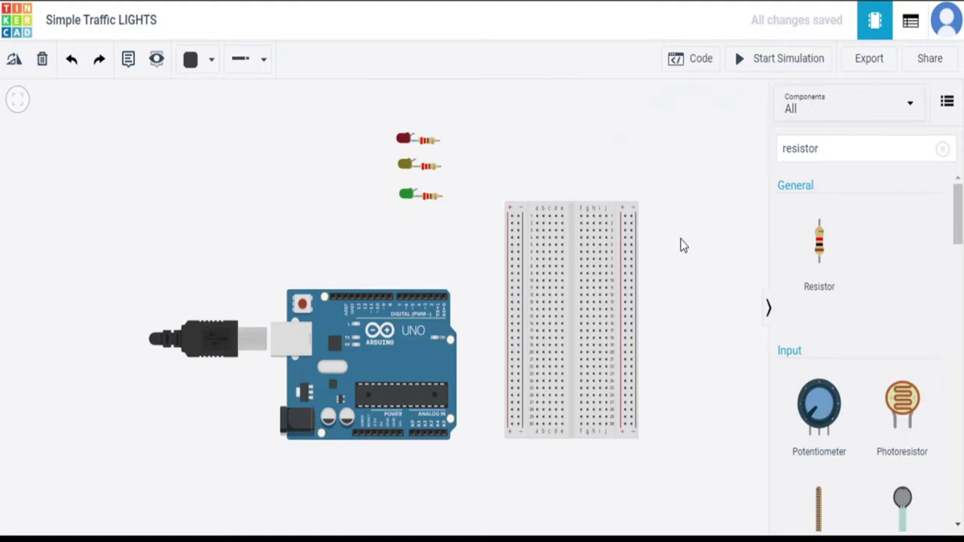
Step: Wire the green and yellow LEDs' resistors in black to the top two holes of the breadboard's left negative rail
{"action": "left_click", "coordinate": [442, 196]}
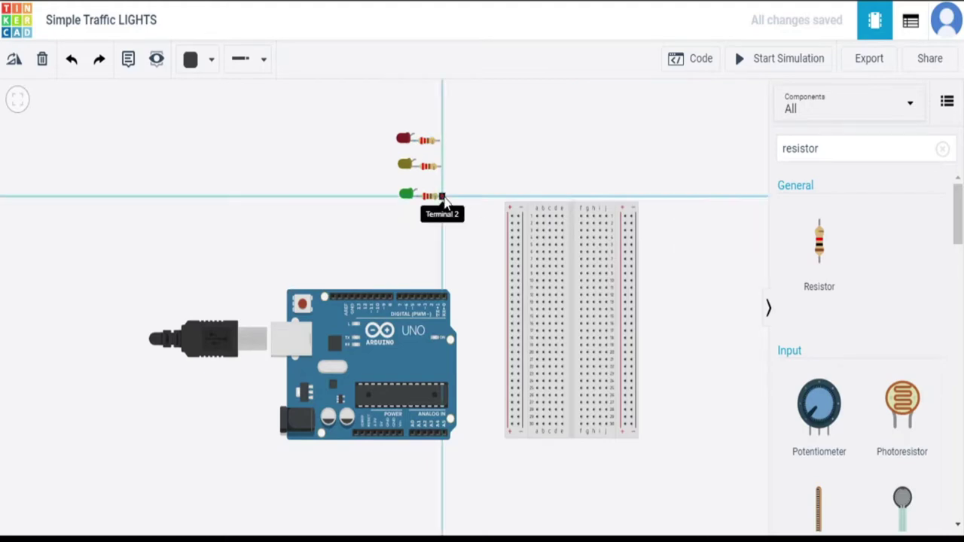
{"action": "left_click", "coordinate": [520, 196]}
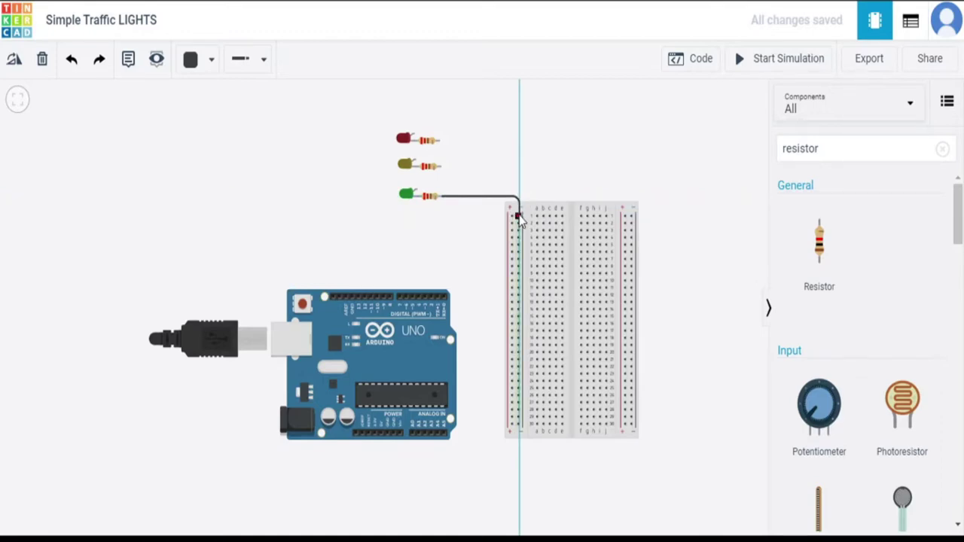
{"action": "left_click", "coordinate": [518, 218]}
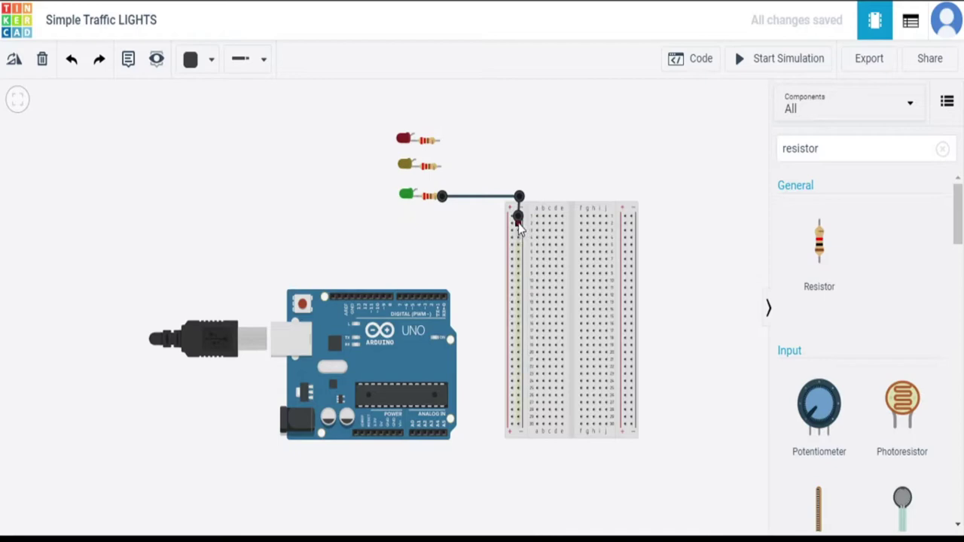
{"action": "left_click", "coordinate": [442, 168]}
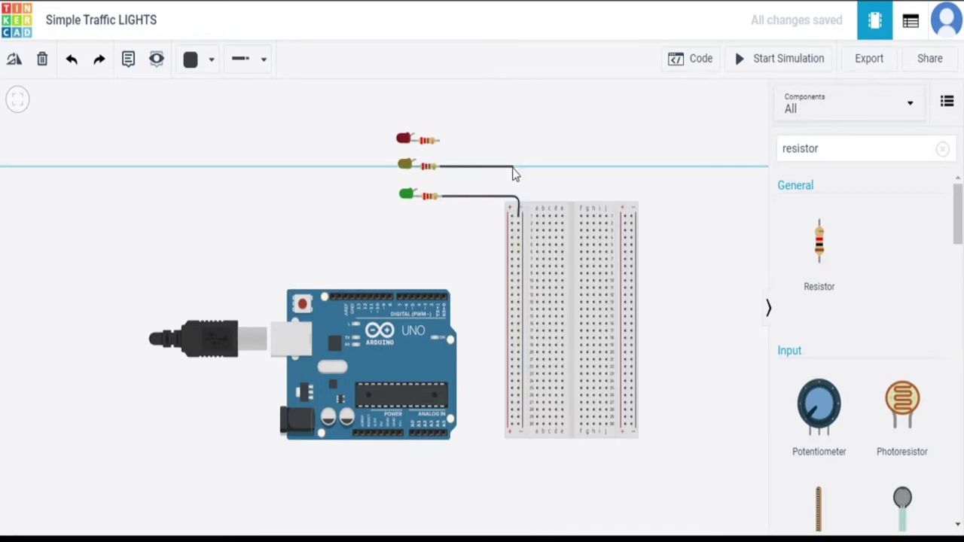
{"action": "left_click", "coordinate": [518, 168]}
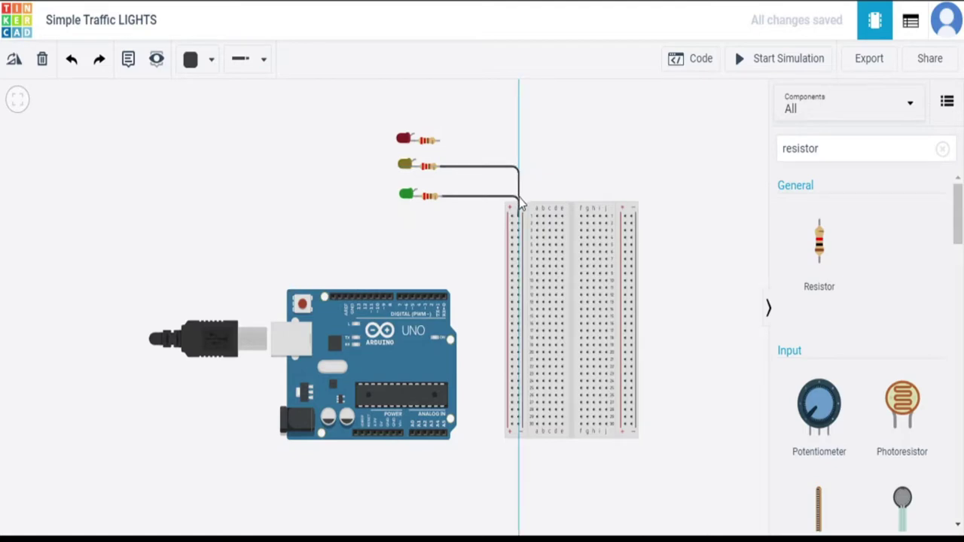
{"action": "left_click", "coordinate": [518, 223]}
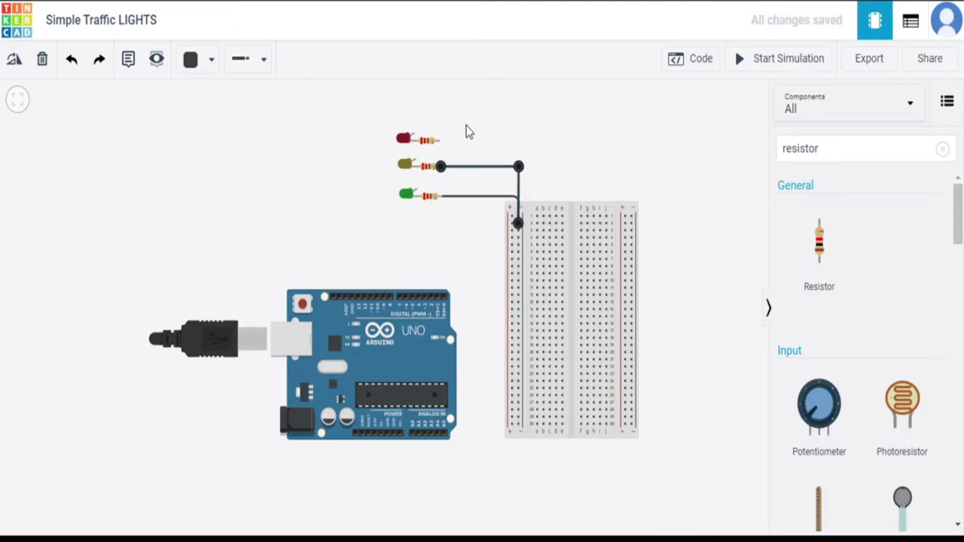
{"action": "left_click", "coordinate": [439, 140]}
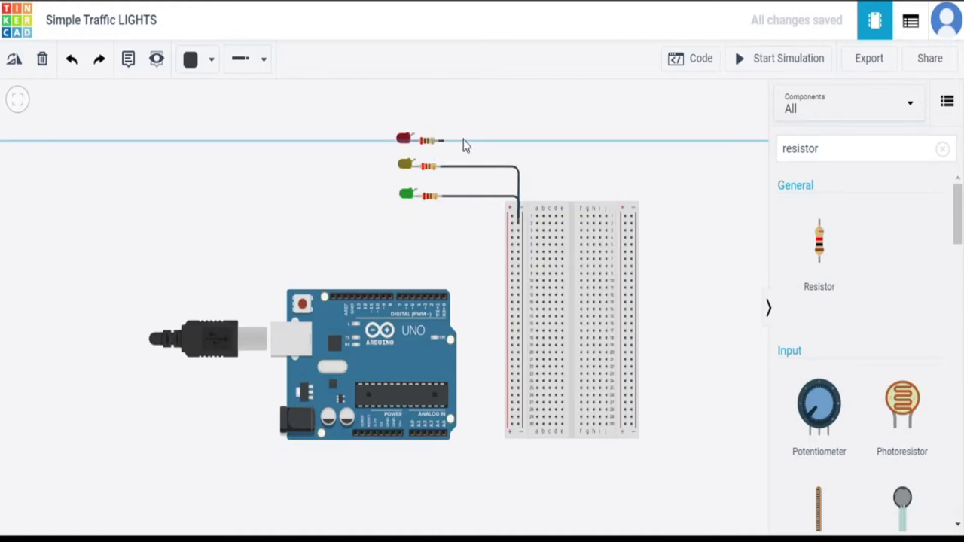
{"action": "left_click", "coordinate": [516, 144]}
{"action": "left_click", "coordinate": [73, 62]}
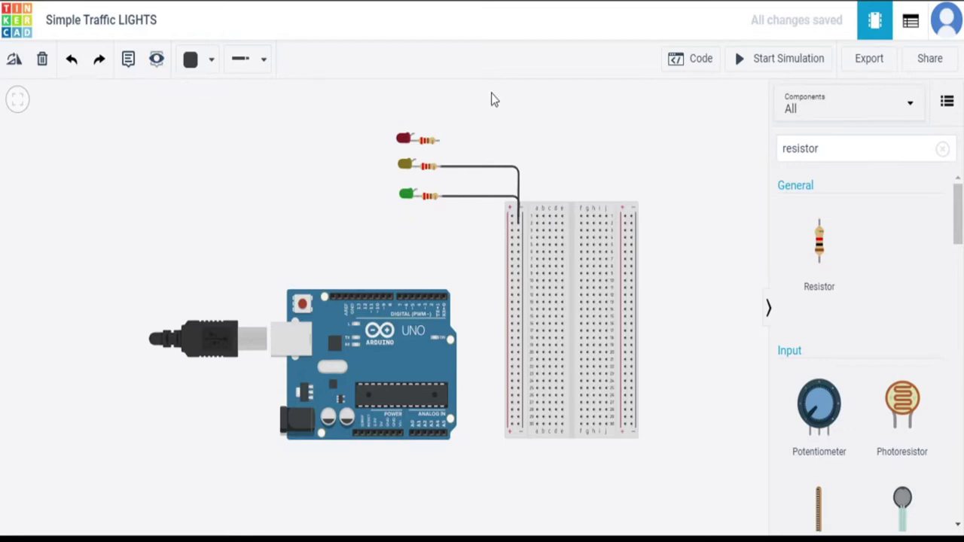
Step: Adjust the corner of the yellow LED's black wire so it runs straight down into the negative rail
{"action": "left_click", "coordinate": [518, 166]}
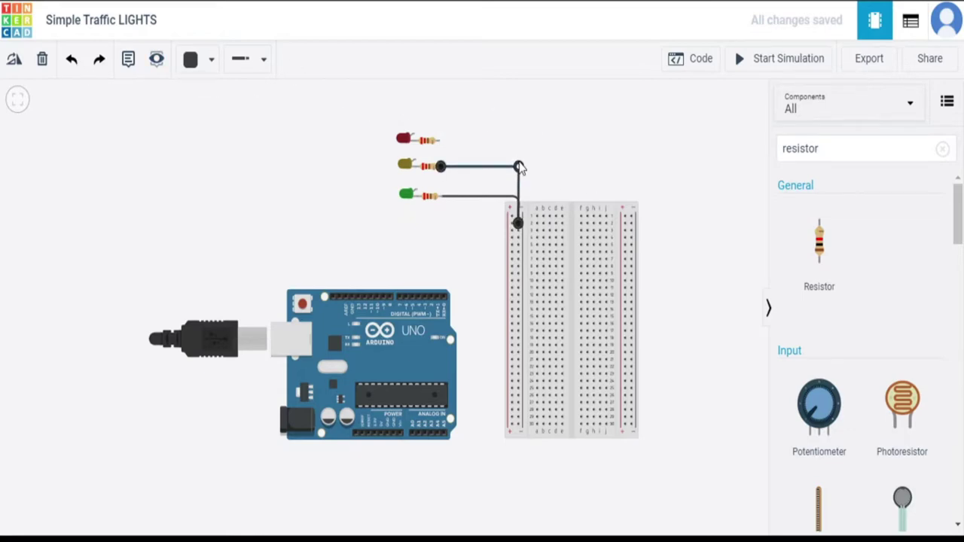
{"action": "mouse_move", "coordinate": [521, 172]}
{"action": "left_mouse_down"}
{"action": "mouse_move", "coordinate": [522, 122]}
{"action": "mouse_move", "coordinate": [520, 171]}
{"action": "left_mouse_up"}
{"action": "left_click", "coordinate": [570, 135]}
{"action": "left_click", "coordinate": [518, 176]}
{"action": "left_click_drag", "start_coordinate": [518, 174], "coordinate": [518, 172]}
{"action": "left_click", "coordinate": [592, 136]}
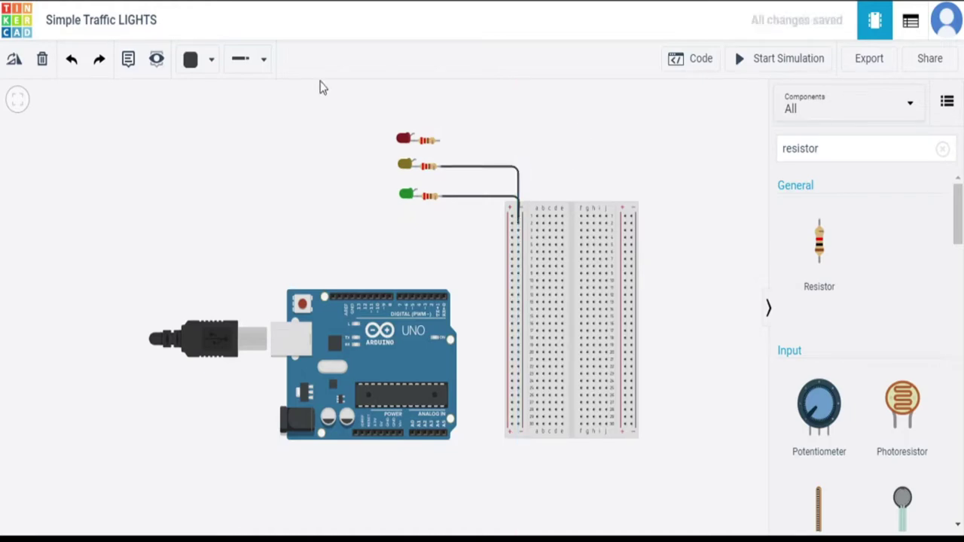
Step: Wire the red LED's resistor in black to the breadboard's left negative rail and straighten the wire's corner
{"action": "left_click", "coordinate": [444, 140]}
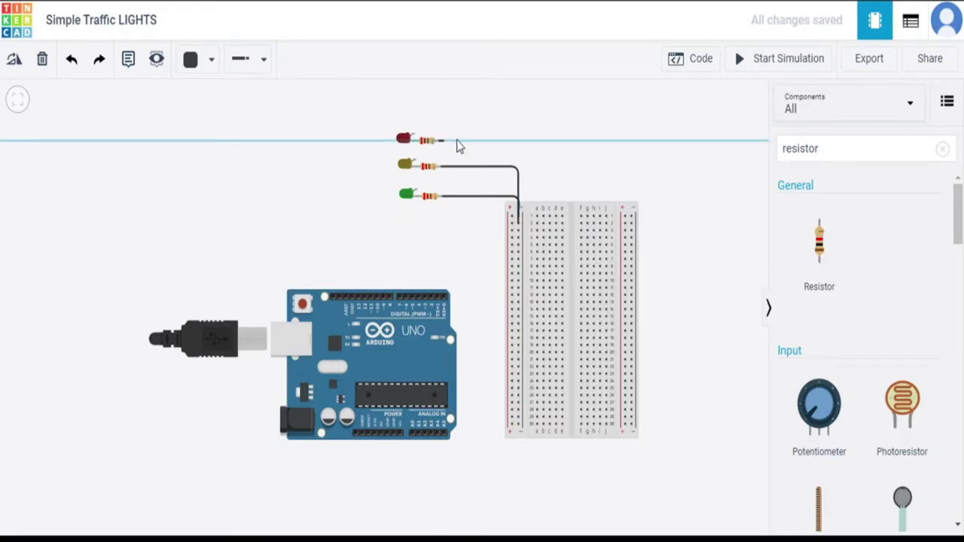
{"action": "left_click", "coordinate": [517, 141]}
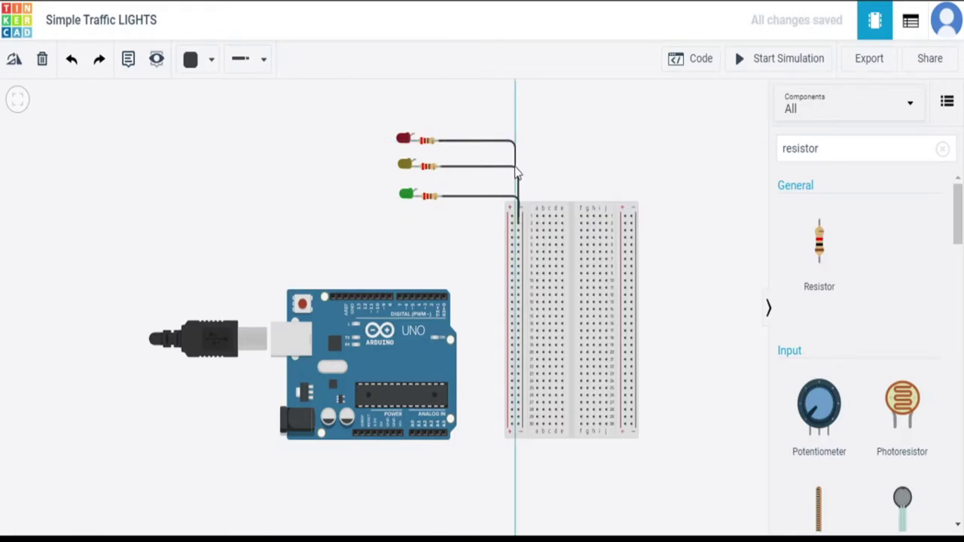
{"action": "left_click", "coordinate": [518, 231]}
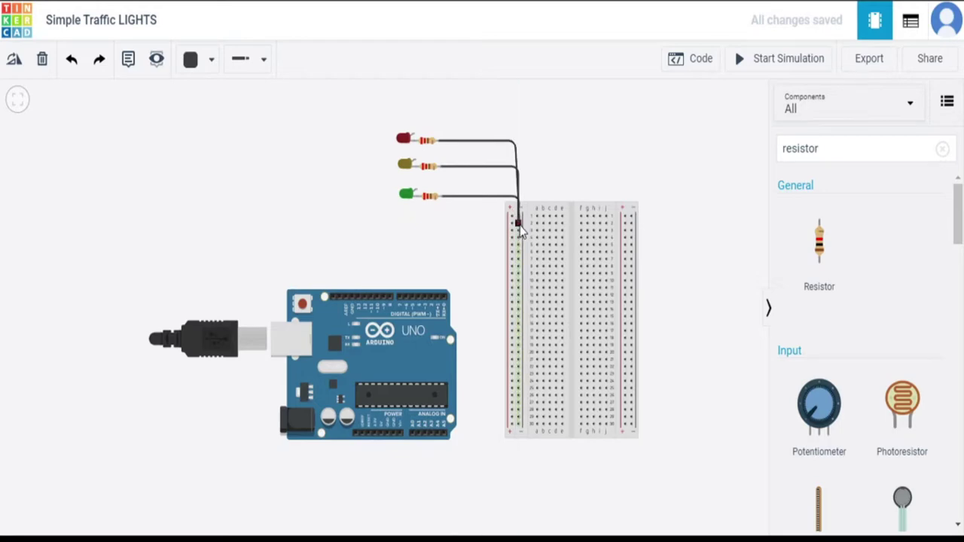
{"action": "left_click", "coordinate": [517, 217]}
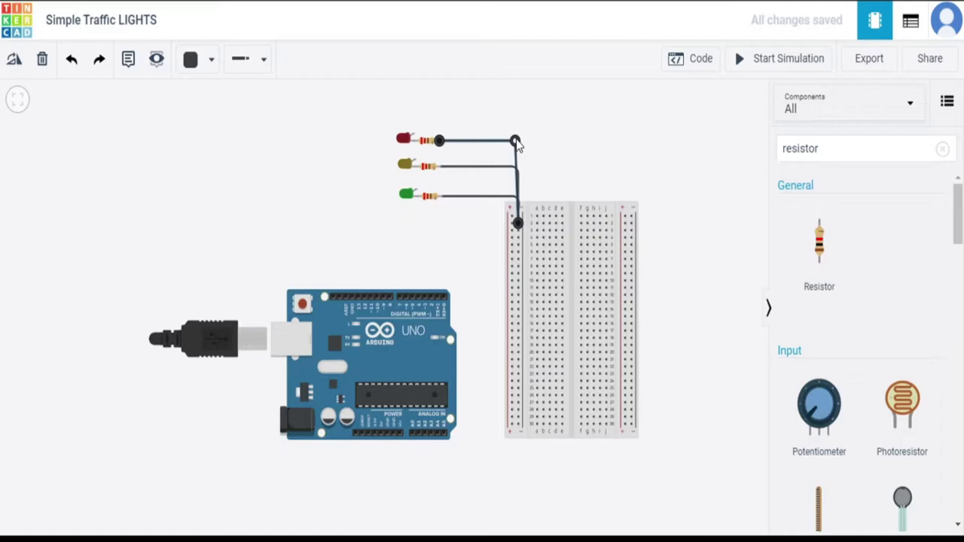
{"action": "left_click_drag", "start_coordinate": [517, 143], "coordinate": [521, 143]}
{"action": "left_click", "coordinate": [597, 111]}
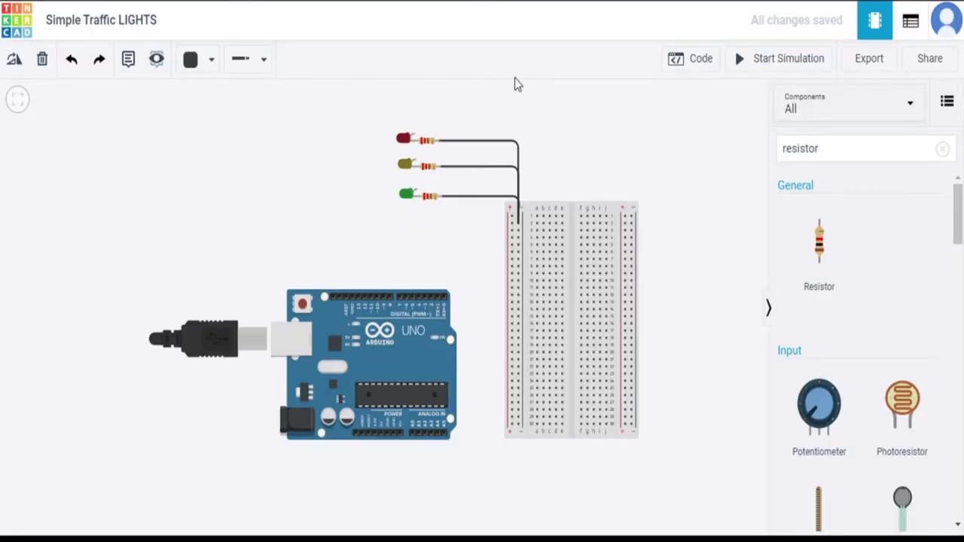
Step: Set the wire colour to red and move the Arduino Uno slightly to the left
{"action": "left_click", "coordinate": [211, 59]}
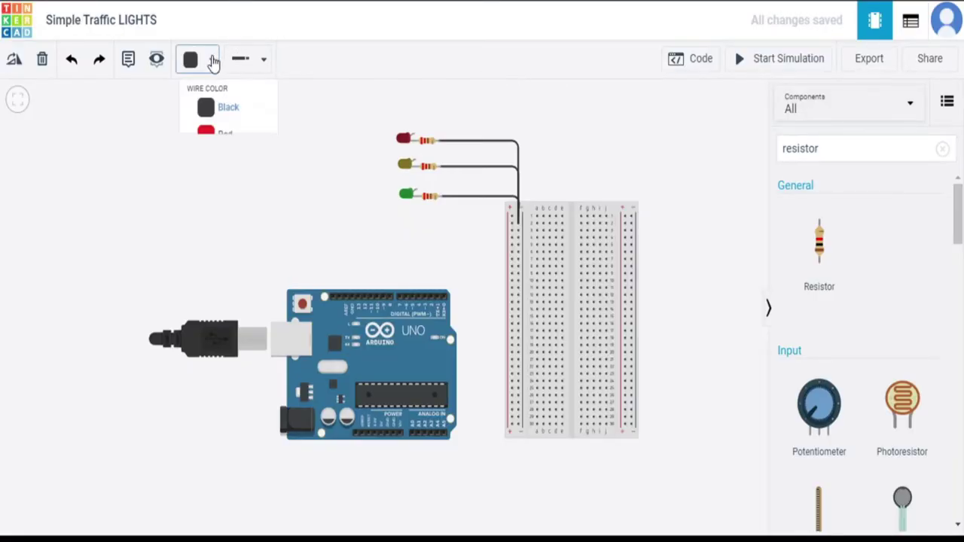
{"action": "left_click", "coordinate": [223, 146]}
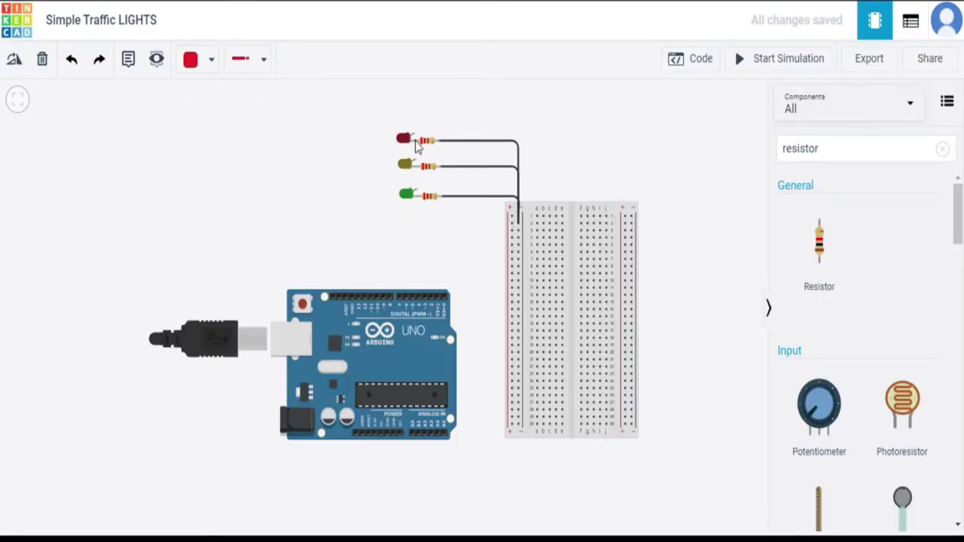
{"action": "mouse_move", "coordinate": [411, 344]}
{"action": "left_mouse_down"}
{"action": "mouse_move", "coordinate": [404, 311]}
{"action": "mouse_move", "coordinate": [399, 340]}
{"action": "left_mouse_up"}
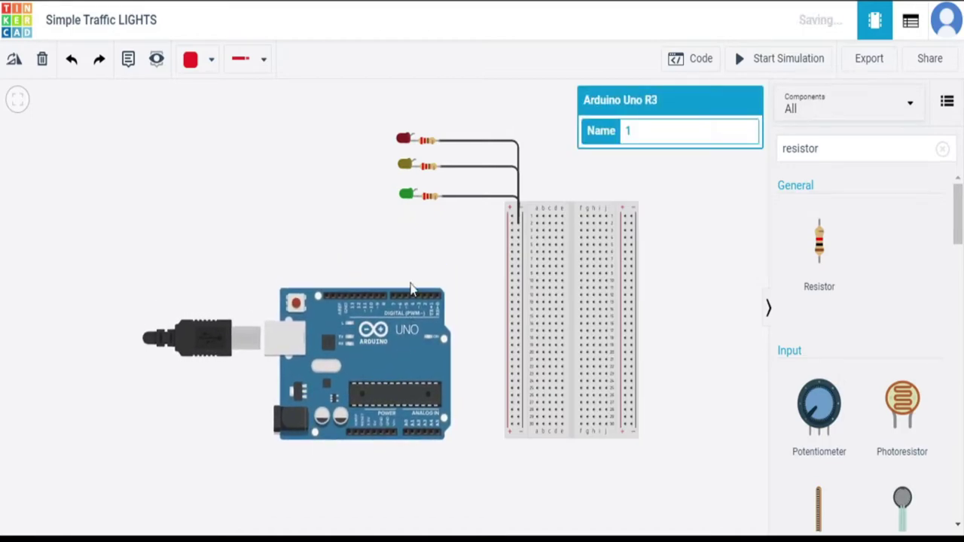
Step: Wire the green LED's bent anode leg in red to Arduino pin D8 and straighten the wire's vertical run
{"action": "left_click", "coordinate": [420, 192]}
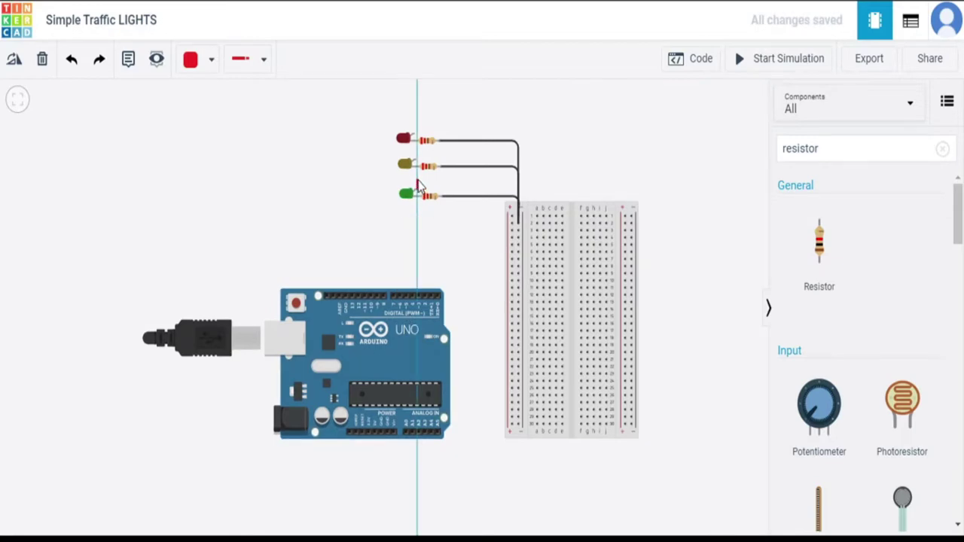
{"action": "left_click", "coordinate": [392, 180]}
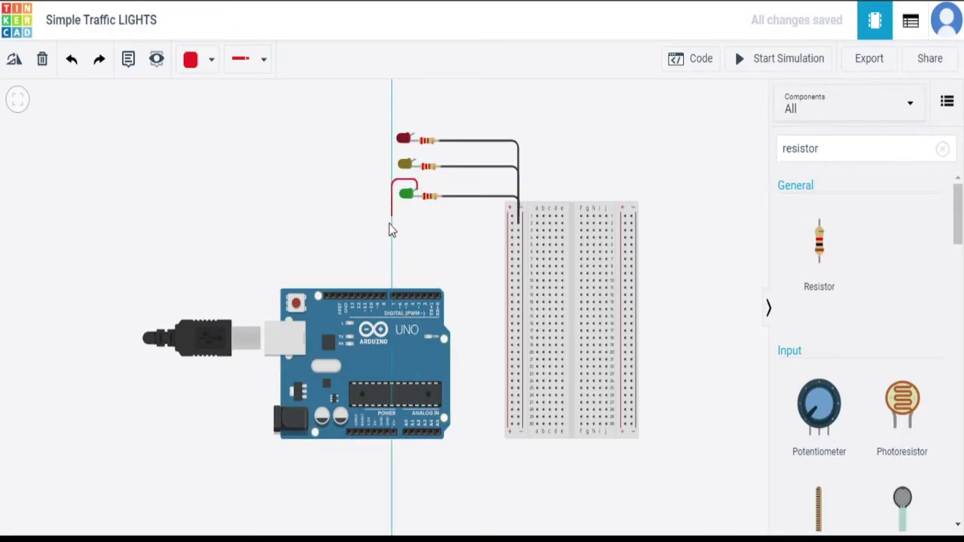
{"action": "left_click", "coordinate": [385, 302]}
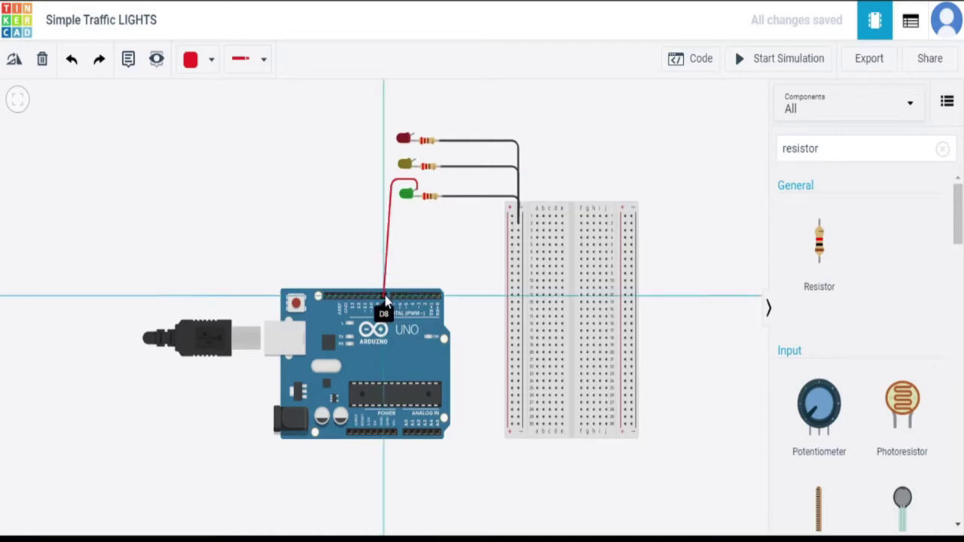
{"action": "left_click_drag", "start_coordinate": [393, 183], "coordinate": [417, 155]}
Step: Wire the yellow LED's bent anode leg in red to Arduino pin 9 and straighten the wire's vertical run
{"action": "left_click", "coordinate": [417, 162]}
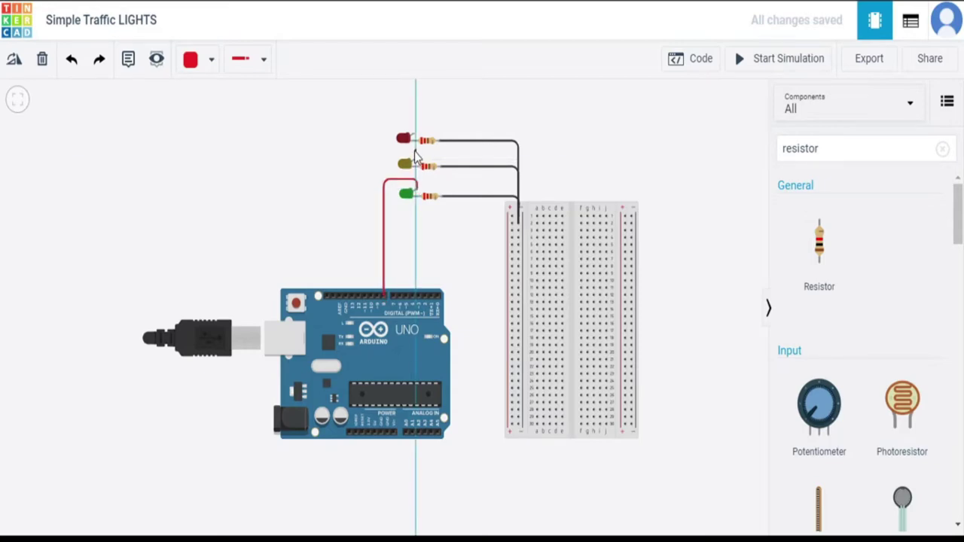
{"action": "left_click", "coordinate": [374, 152]}
{"action": "left_click", "coordinate": [376, 288]}
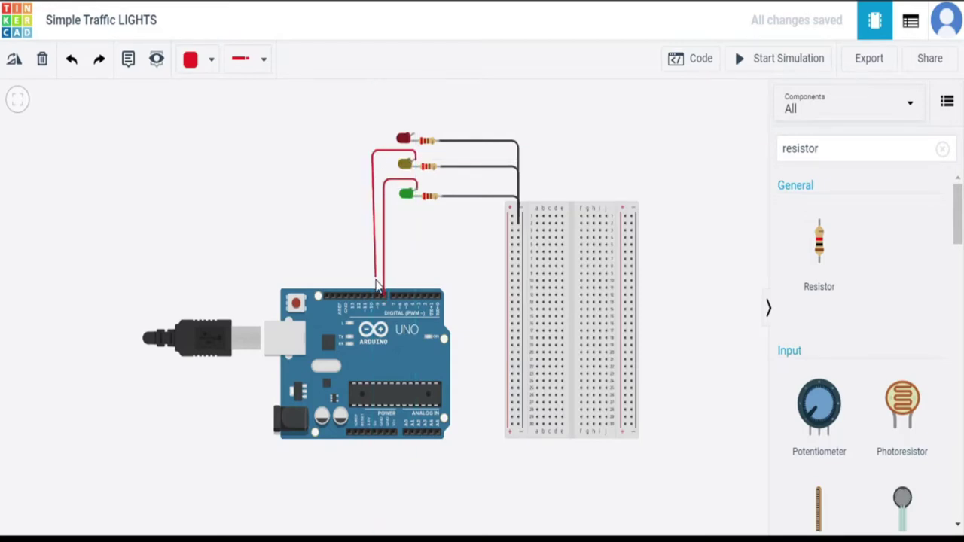
{"action": "left_click", "coordinate": [377, 299]}
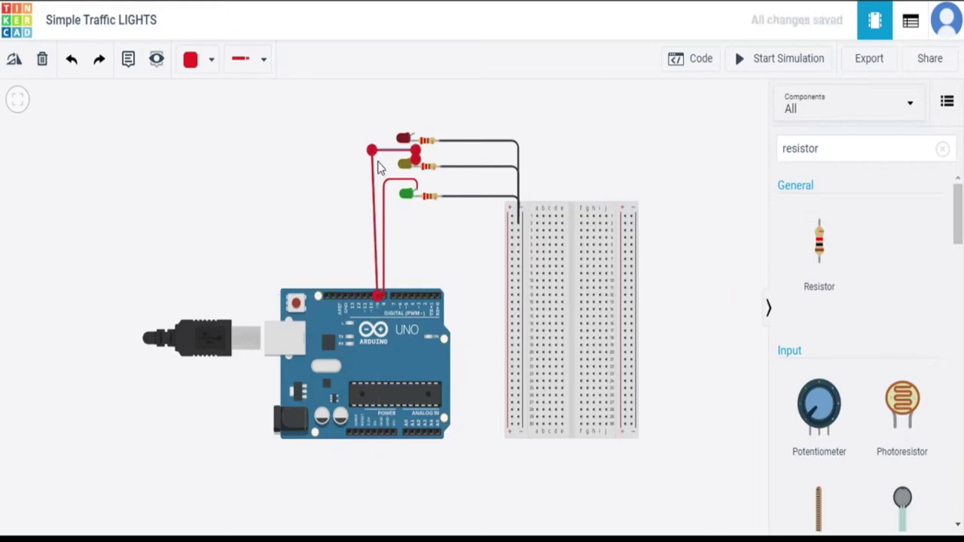
{"action": "left_click_drag", "start_coordinate": [372, 151], "coordinate": [377, 151]}
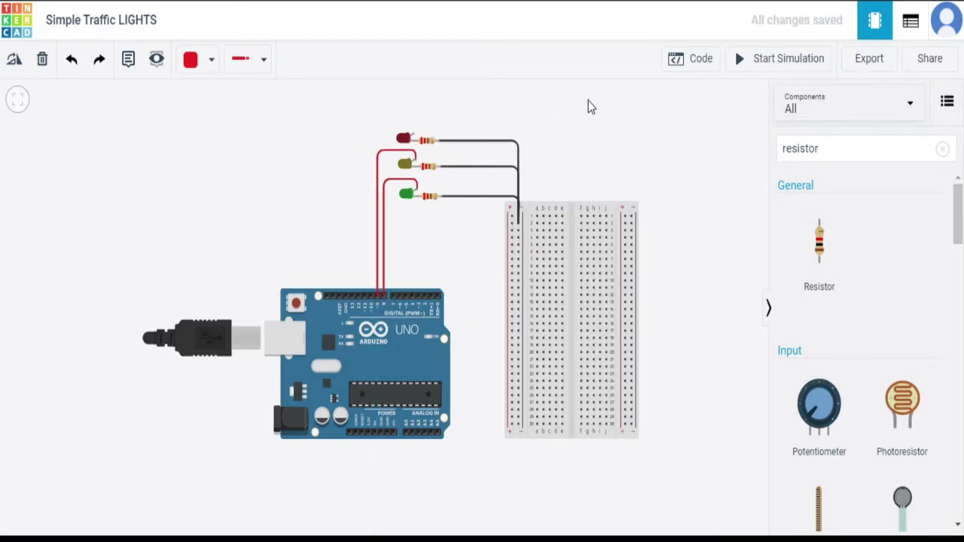
Step: Wire the red LED's bent anode leg in red to Arduino pin 10, routing the wire above the LED
{"action": "left_click", "coordinate": [413, 138]}
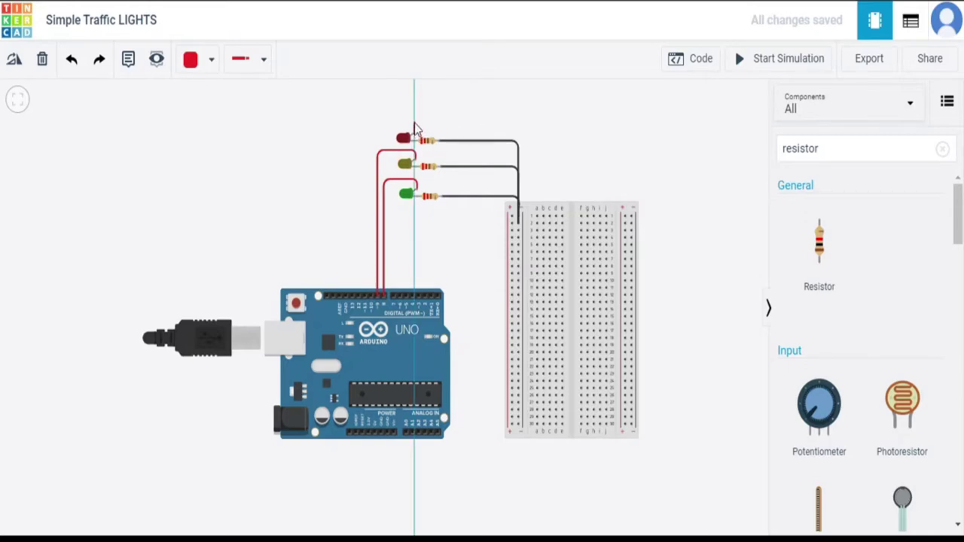
{"action": "left_click", "coordinate": [414, 120]}
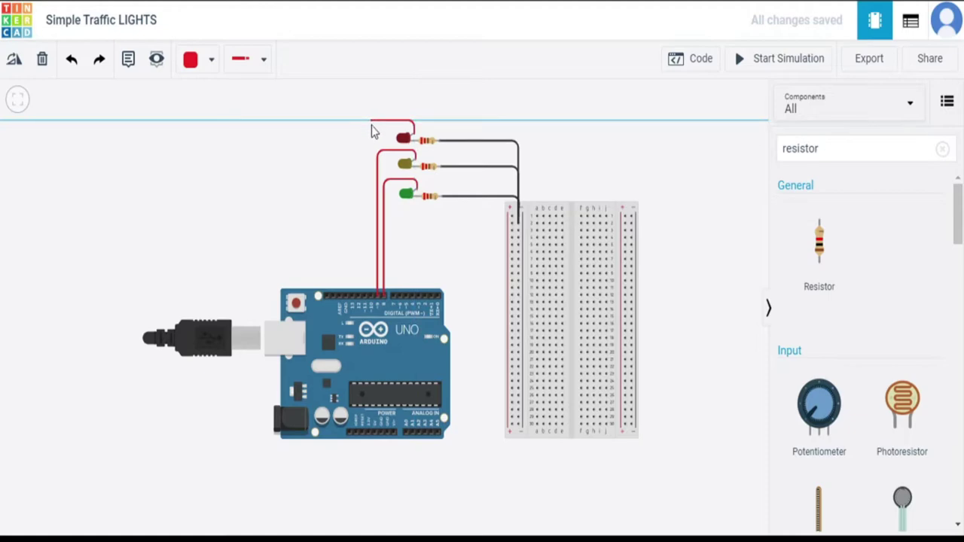
{"action": "left_click", "coordinate": [371, 121]}
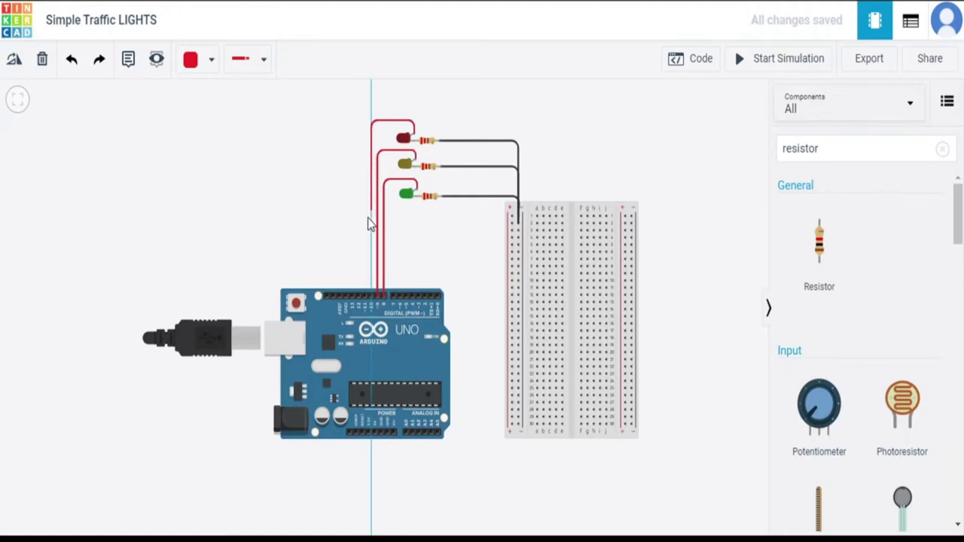
{"action": "left_click", "coordinate": [371, 292]}
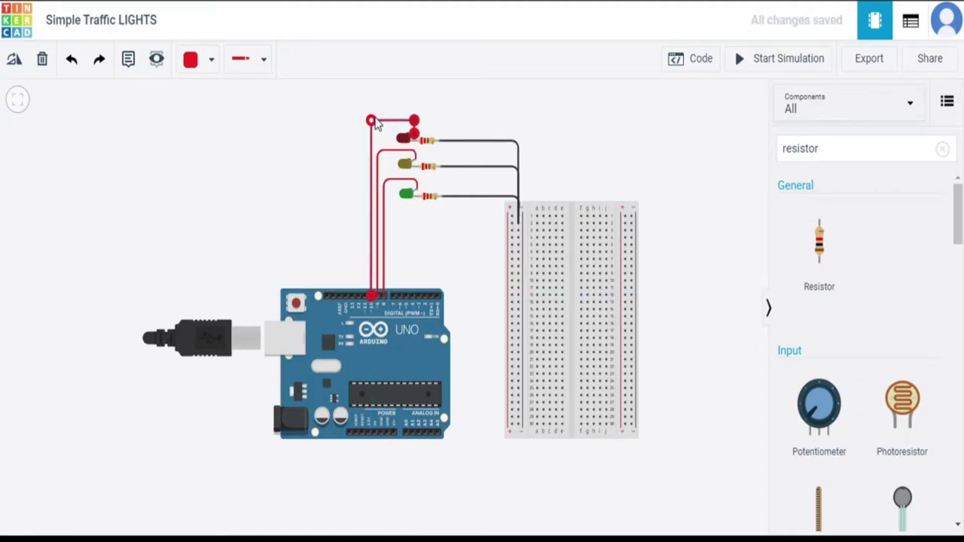
{"action": "left_click", "coordinate": [566, 125]}
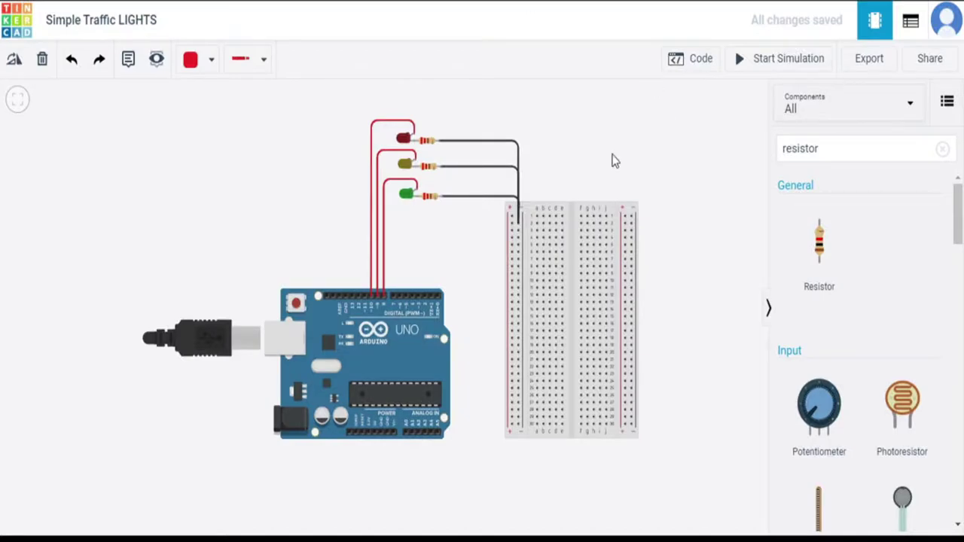
Step: Wire the Arduino's 5V pin in red to the breadboard's positive rail, routing below the board, and straighten the vertical run
{"action": "left_click", "coordinate": [375, 433]}
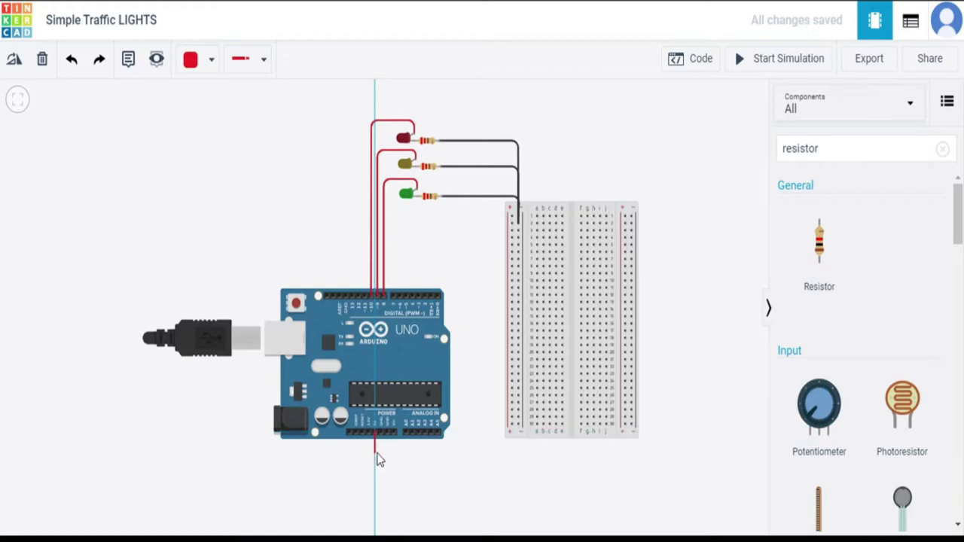
{"action": "left_click", "coordinate": [375, 453]}
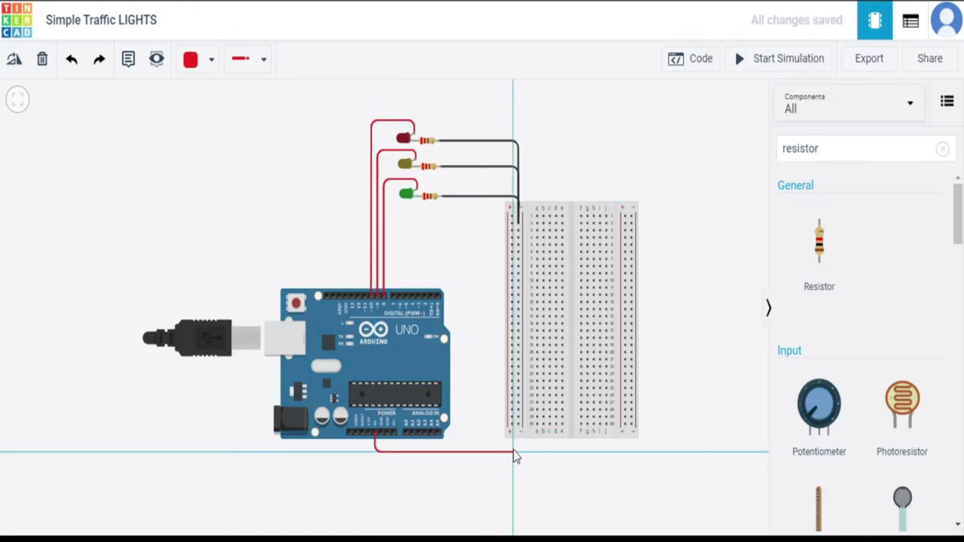
{"action": "left_click", "coordinate": [512, 453]}
{"action": "left_click", "coordinate": [512, 425]}
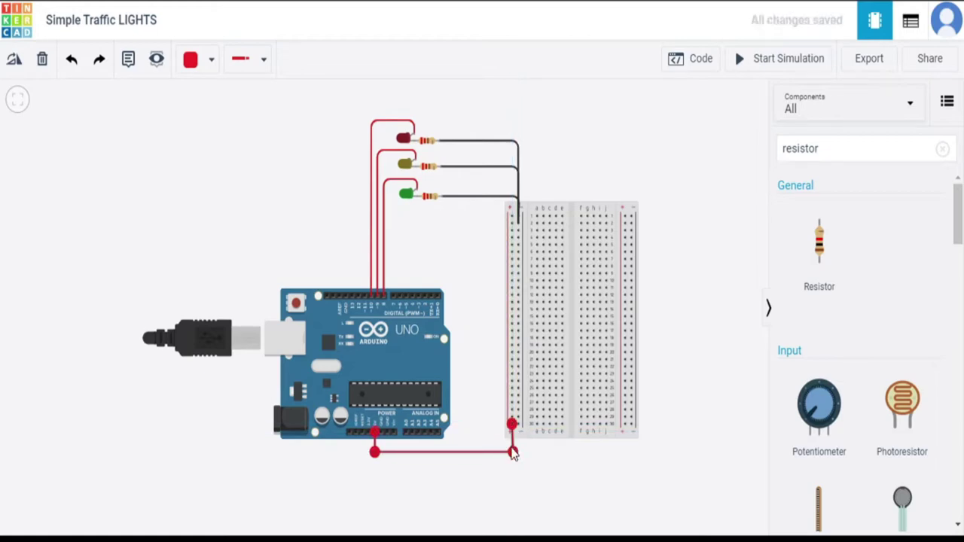
{"action": "left_click", "coordinate": [512, 453]}
{"action": "left_click", "coordinate": [397, 466]}
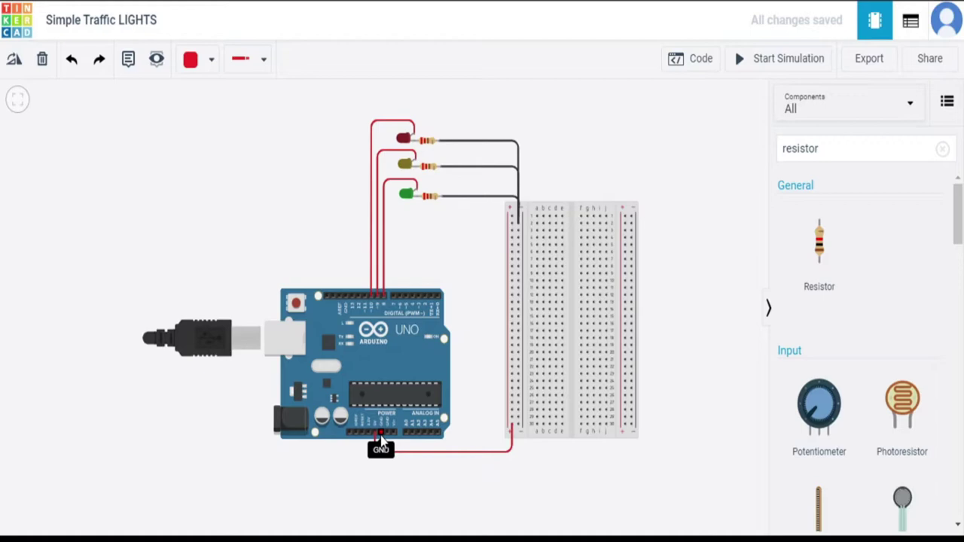
Step: Set the wire colour to black and wire the Arduino's lower GND pin to the breadboard's negative rail, routing below the board
{"action": "left_click", "coordinate": [211, 62]}
{"action": "left_click", "coordinate": [215, 115]}
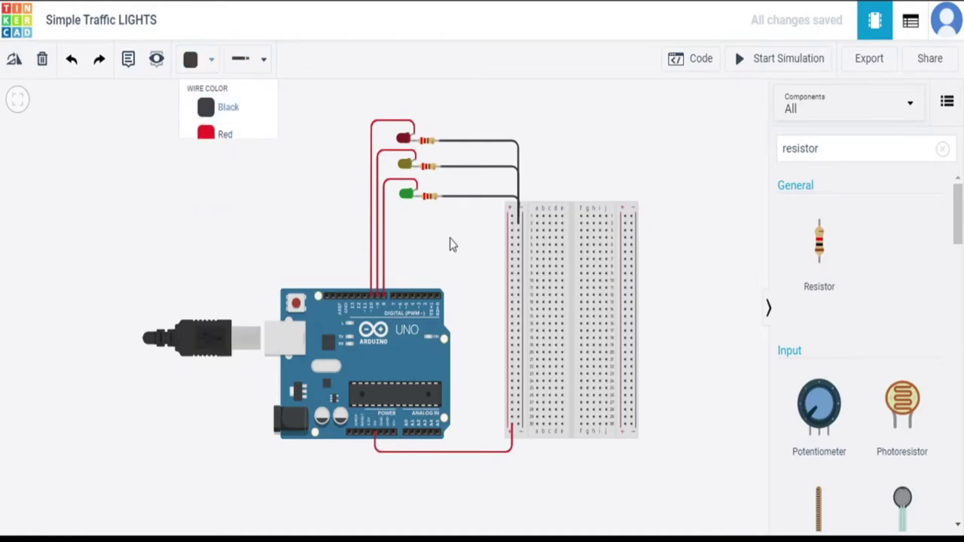
{"action": "left_click", "coordinate": [382, 434]}
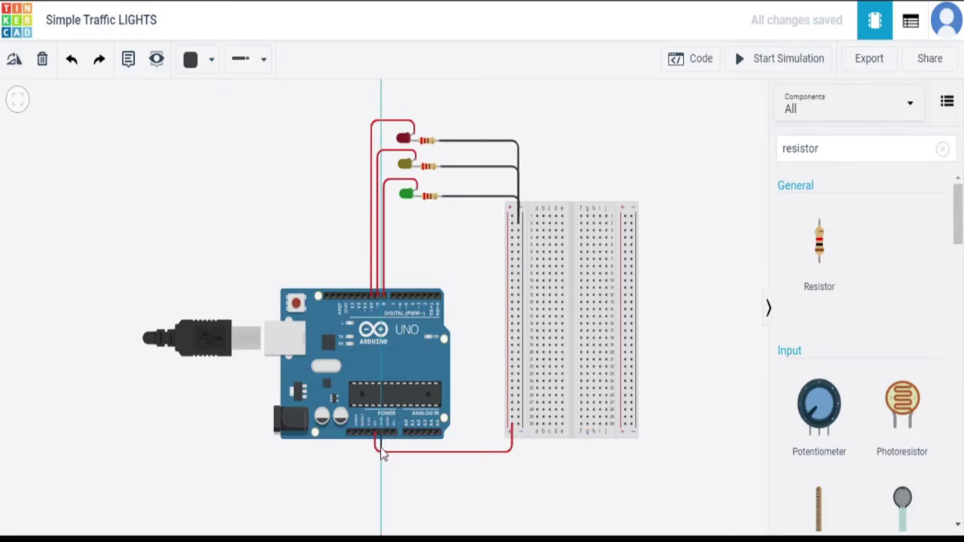
{"action": "left_click", "coordinate": [381, 445]}
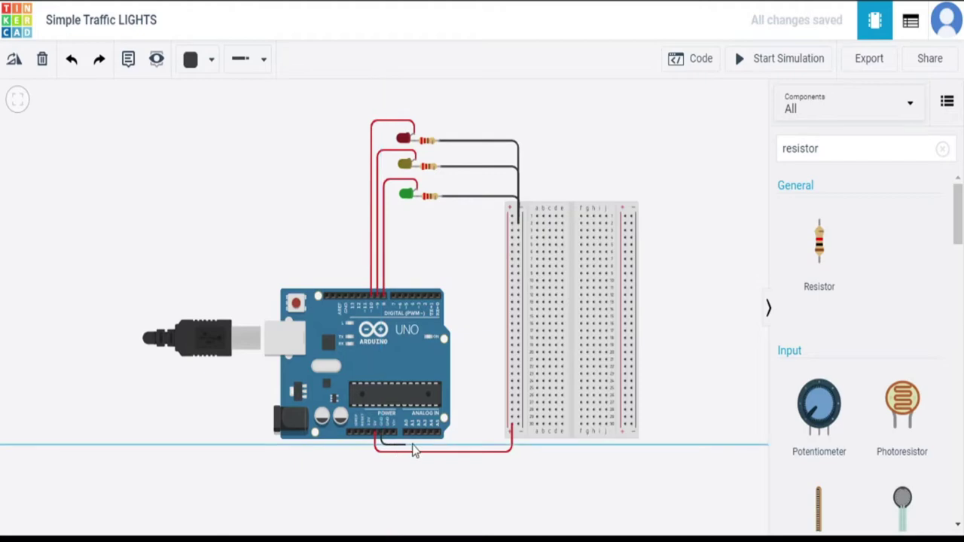
{"action": "left_click", "coordinate": [519, 446]}
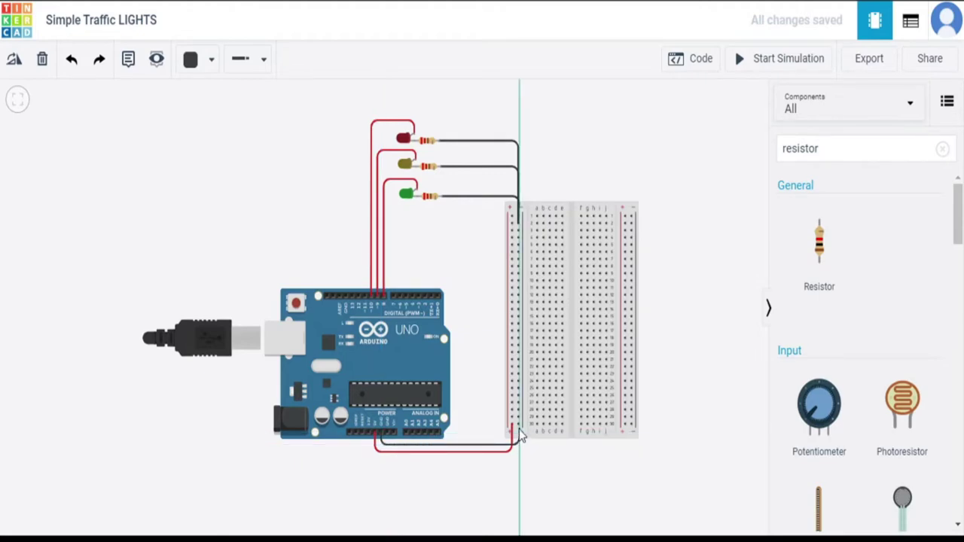
{"action": "left_click", "coordinate": [517, 424]}
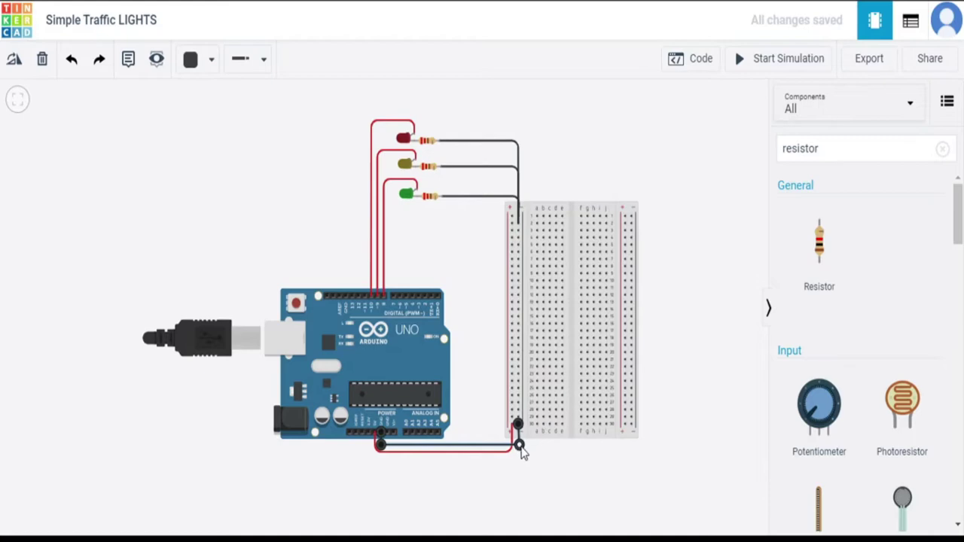
{"action": "left_click", "coordinate": [622, 479]}
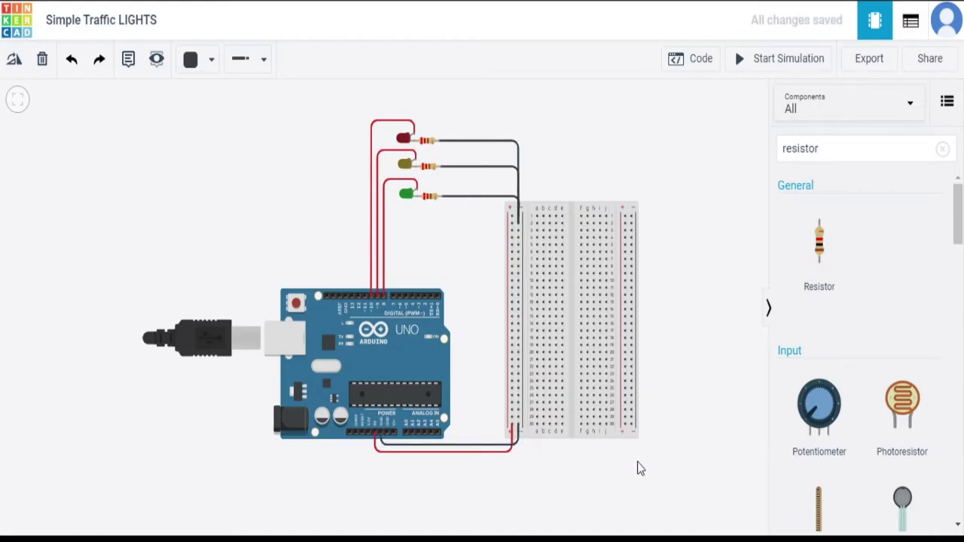
Step: Open the code editor and switch it from Blocks to Text, accepting the loss of the blocks
{"action": "left_click", "coordinate": [699, 60]}
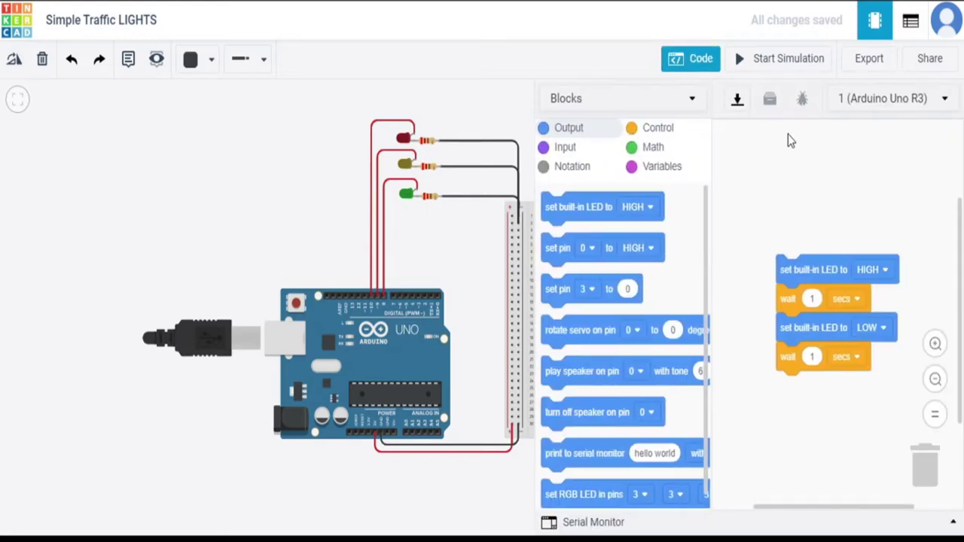
{"action": "left_click", "coordinate": [692, 98]}
{"action": "left_click", "coordinate": [681, 170]}
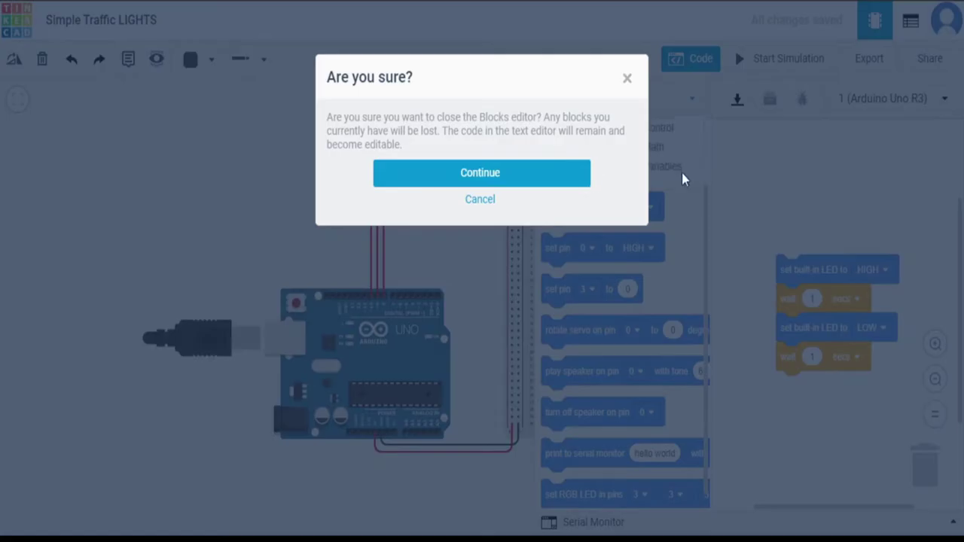
{"action": "left_click", "coordinate": [575, 172]}
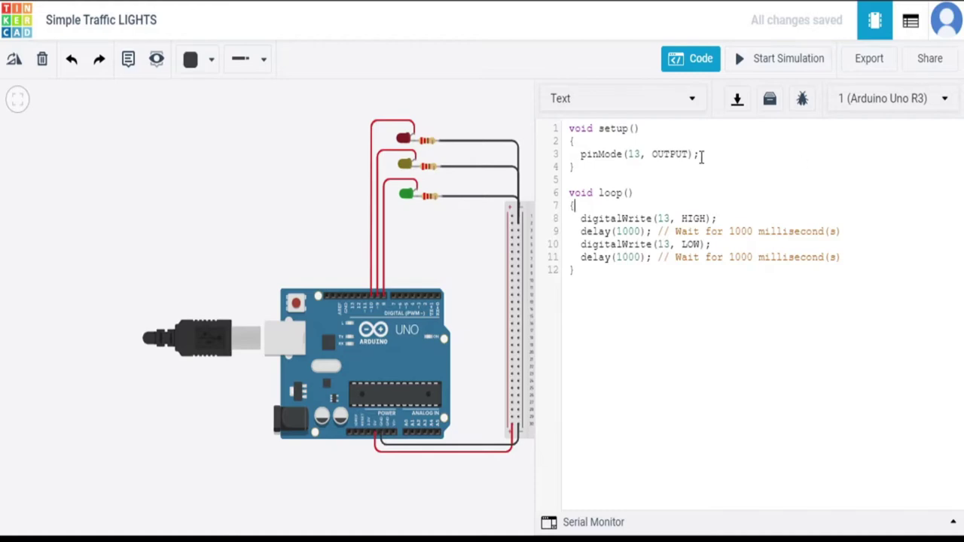
Step: Delete the default statements inside loop() and the pinMode(13, OUTPUT) line in setup()
{"action": "key", "text": "ctrl+a"}
{"action": "left_click_drag", "start_coordinate": [847, 258], "coordinate": [557, 220]}
{"action": "key", "text": "BackSpace"}
{"action": "left_click_drag", "start_coordinate": [569, 154], "coordinate": [960, 161]}
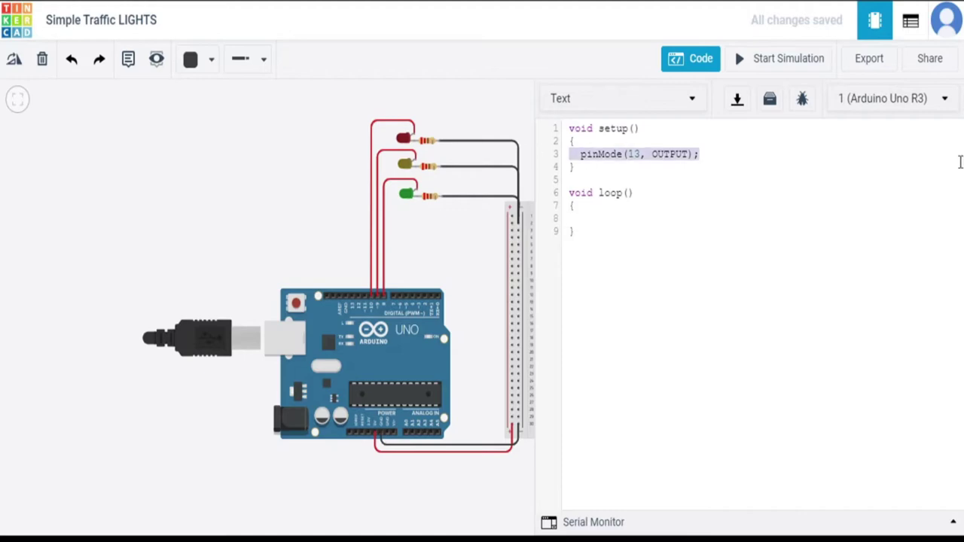
{"action": "key", "text": "BackSpace"}
Step: Define RED as 10, YELLOW as 9 and GREEN as 8 at the top of the sketch, above setup()
{"action": "key", "text": "Up"}
{"action": "key", "text": "Up"}
{"action": "key", "text": "Return"}
{"action": "key", "text": "Return"}
{"action": "key", "text": "Up"}
{"action": "key", "text": "Up"}
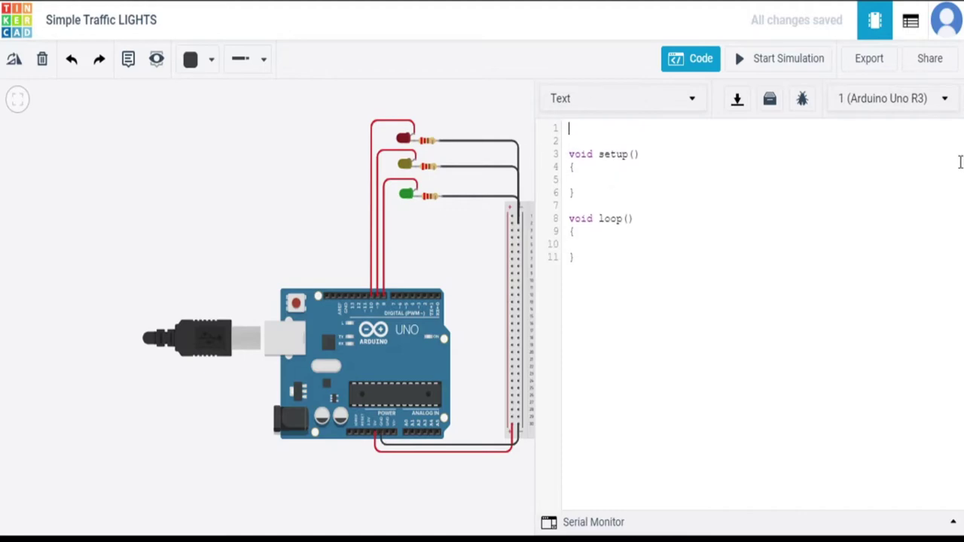
{"action": "type", "text": "#define RED 10"}
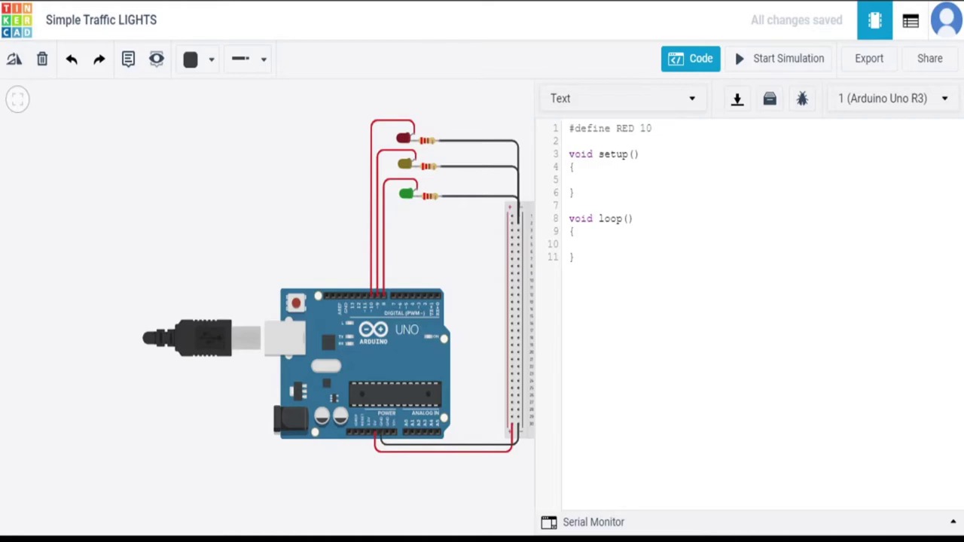
{"action": "key", "text": "Return"}
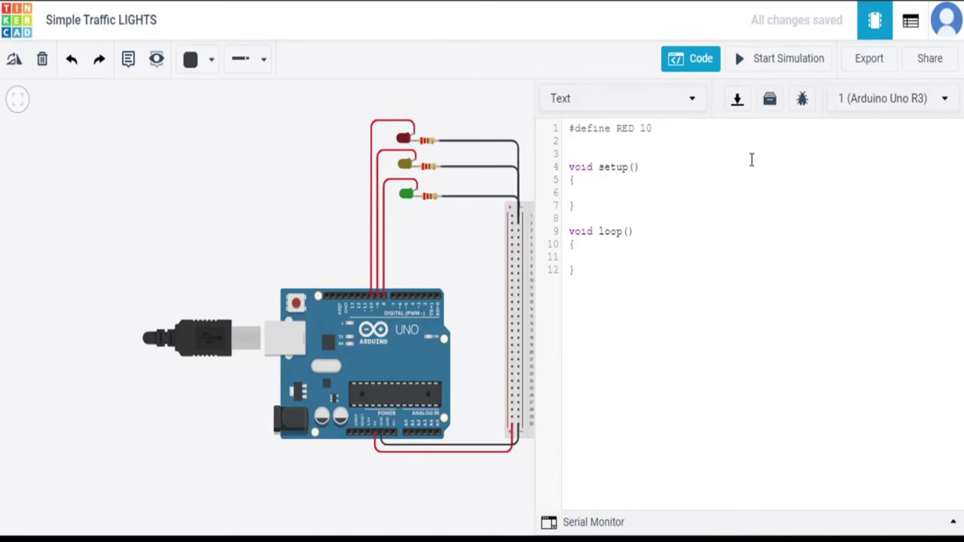
{"action": "type", "text": "#define YELLOW "}
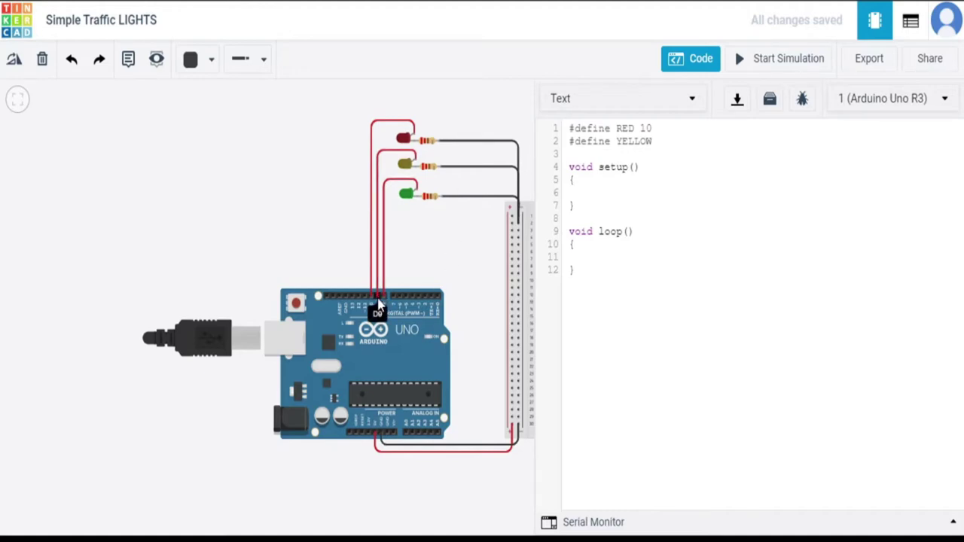
{"action": "type", "text": "9"}
{"action": "key", "text": "Return"}
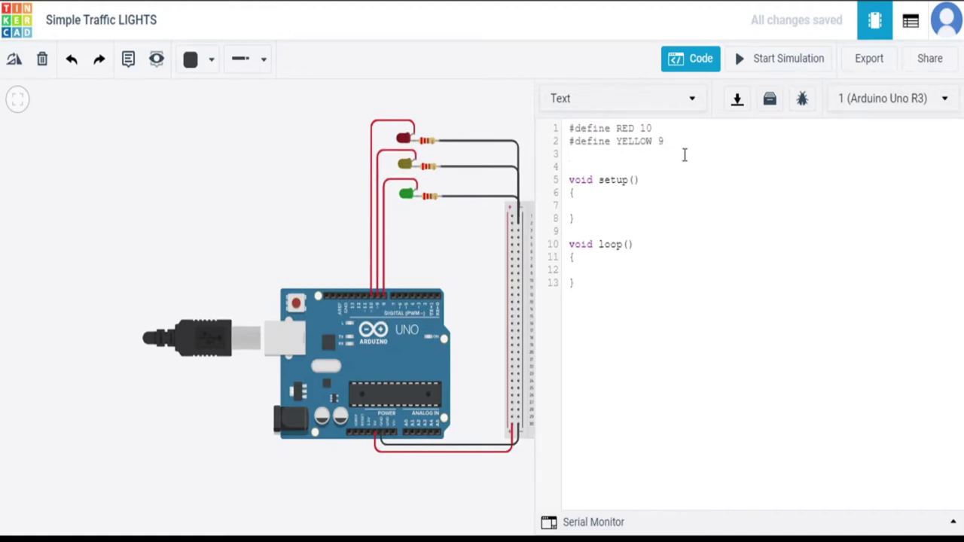
{"action": "type", "text": "#define GREEN 8"}
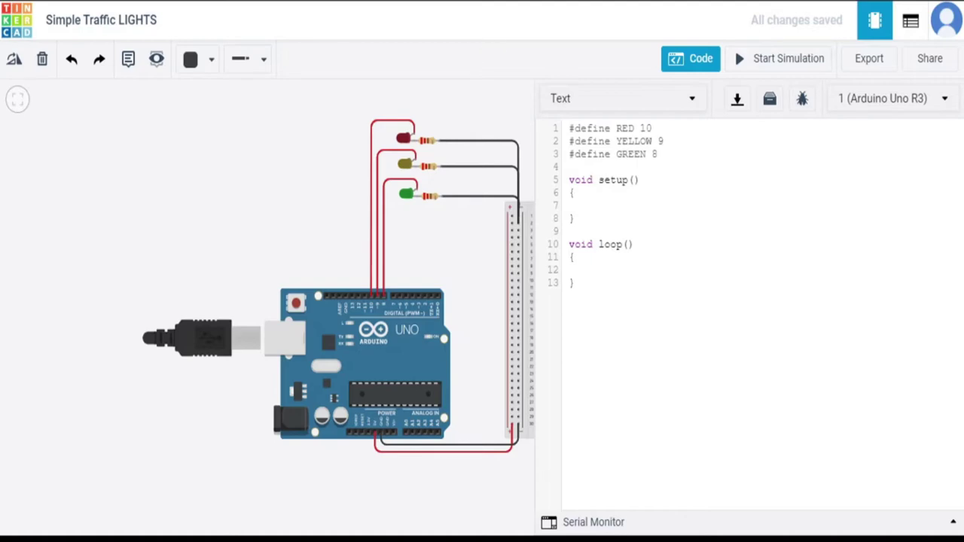
Step: Add pinMode(RED, OUTPUT); inside setup() and start a new line below it
{"action": "left_click", "coordinate": [778, 204]}
{"action": "key", "text": "Tab"}
{"action": "type", "text": "pinMode(RED, OUTPU"}
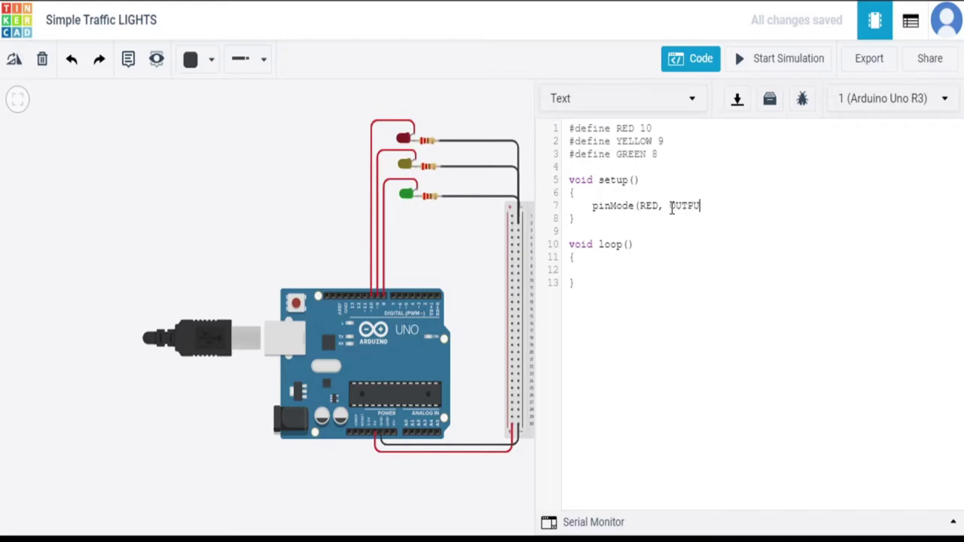
{"action": "type", "text": "T);"}
{"action": "key", "text": "Return"}
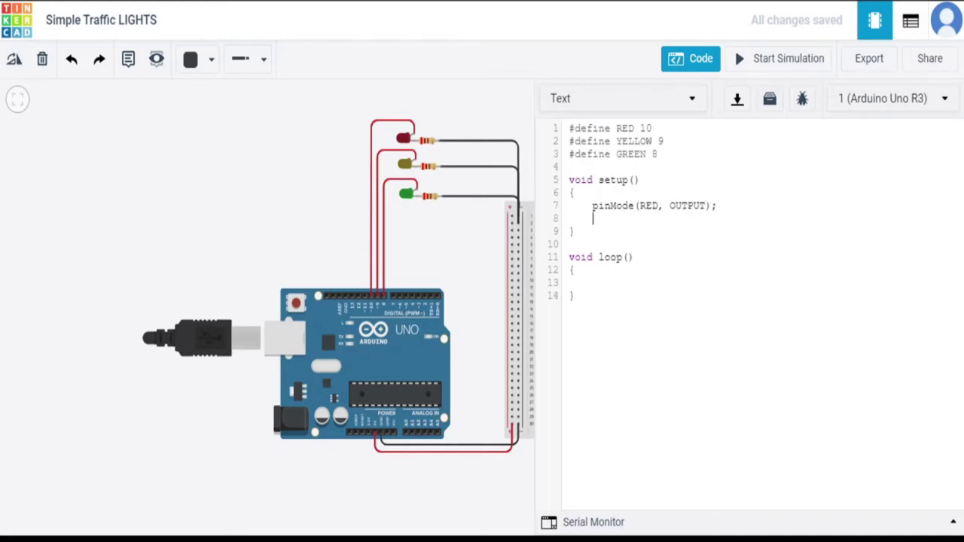
Step: Delete and retype the parentheses around the arguments of the RED pinMode statement
{"action": "left_click", "coordinate": [640, 205]}
{"action": "key", "text": "BackSpace"}
{"action": "key", "text": "Right"}
{"action": "key", "text": "Right"}
{"action": "key", "text": "Right"}
{"action": "key", "text": "Right"}
{"action": "key", "text": "Right"}
{"action": "key", "text": "Right"}
{"action": "key", "text": "Right"}
{"action": "key", "text": "Right"}
{"action": "key", "text": "Right"}
{"action": "key", "text": "Right"}
{"action": "key", "text": "Right"}
{"action": "key", "text": "Right"}
{"action": "key", "text": "BackSpace"}
{"action": "left_click", "coordinate": [641, 205]}
{"action": "key", "text": "BackSpace"}
{"action": "type", "text": "("}
{"action": "key", "text": "Right"}
{"action": "key", "text": "Right"}
{"action": "key", "text": "Right"}
{"action": "key", "text": "Right"}
{"action": "key", "text": "Right"}
{"action": "key", "text": "Right"}
{"action": "key", "text": "Right"}
{"action": "key", "text": "Right"}
{"action": "type", "text": ")"}
{"action": "key", "text": "Return"}
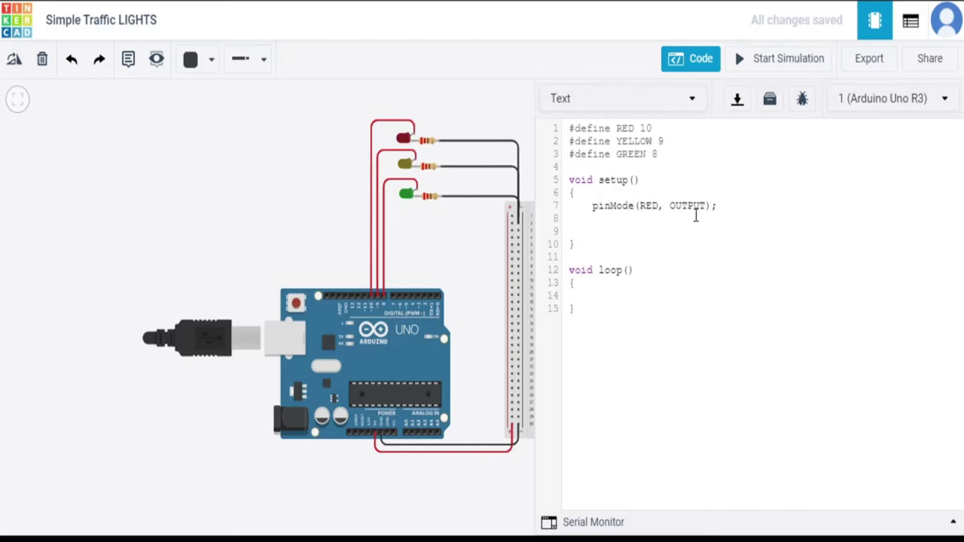
{"action": "key", "text": "BackSpace"}
Step: Add pinMode statements setting YELLOW and GREEN to OUTPUT in setup(), and start the simulation to test the code
{"action": "type", "text": "pinMode"}
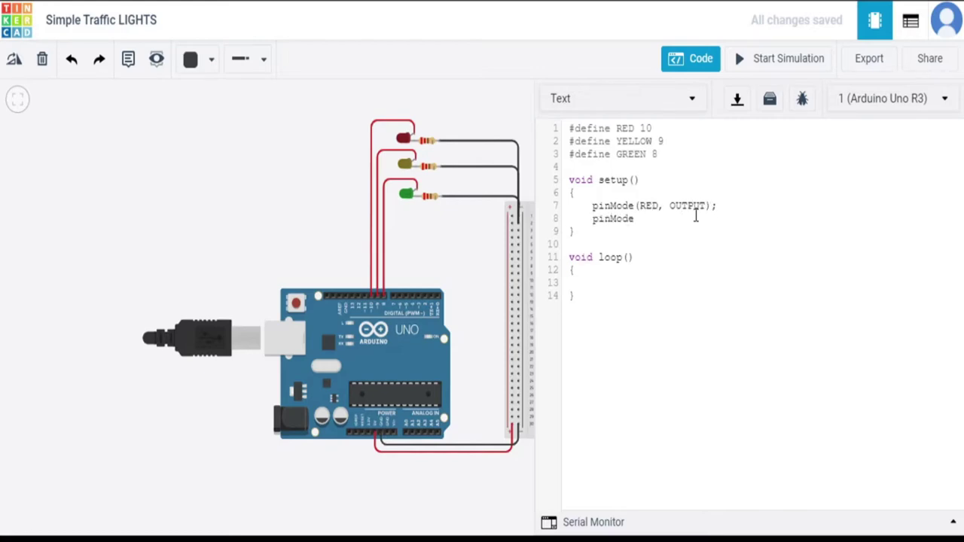
{"action": "type", "text": "(YELLOW, OUTPUT);"}
{"action": "key", "text": "Return"}
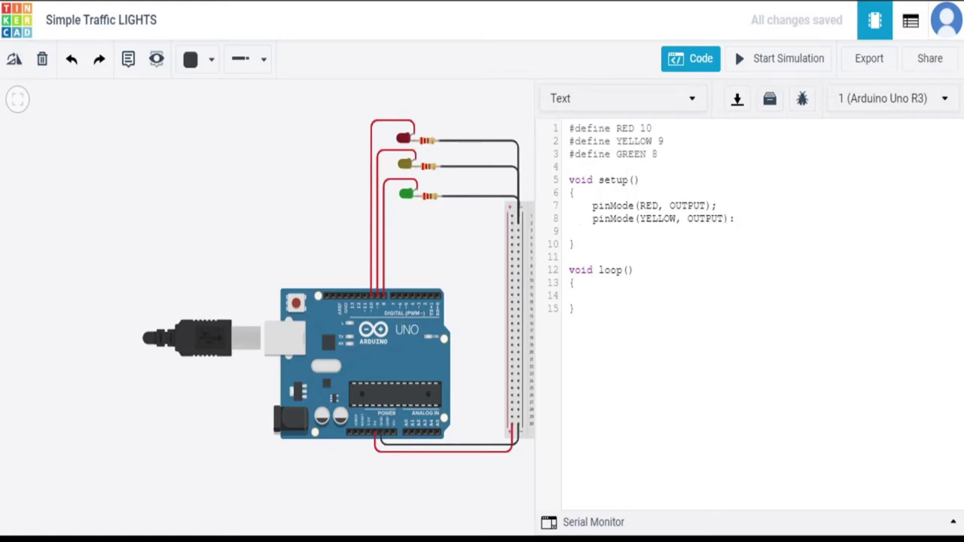
{"action": "left_click", "coordinate": [651, 233]}
{"action": "type", "text": "pinMode(GREEN, OUTPUT);"}
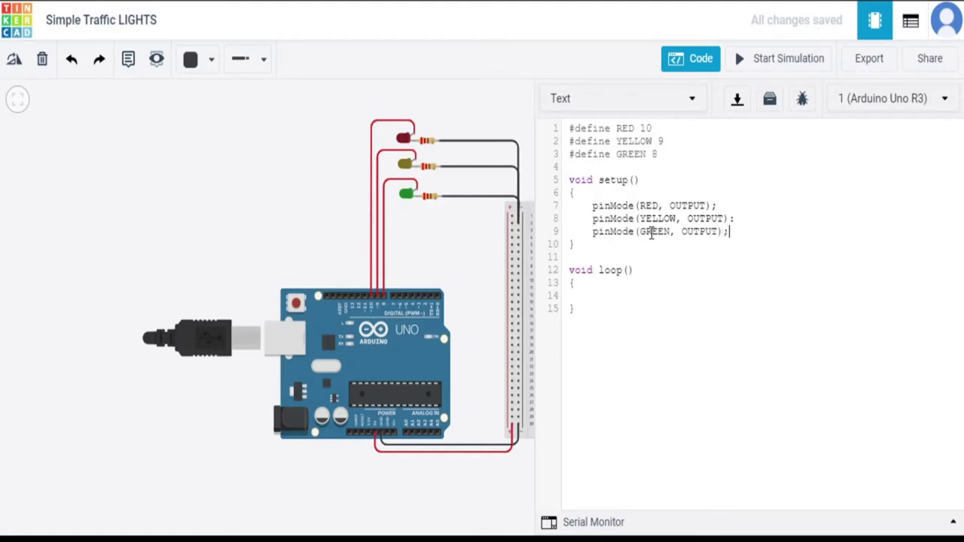
{"action": "left_click", "coordinate": [780, 65]}
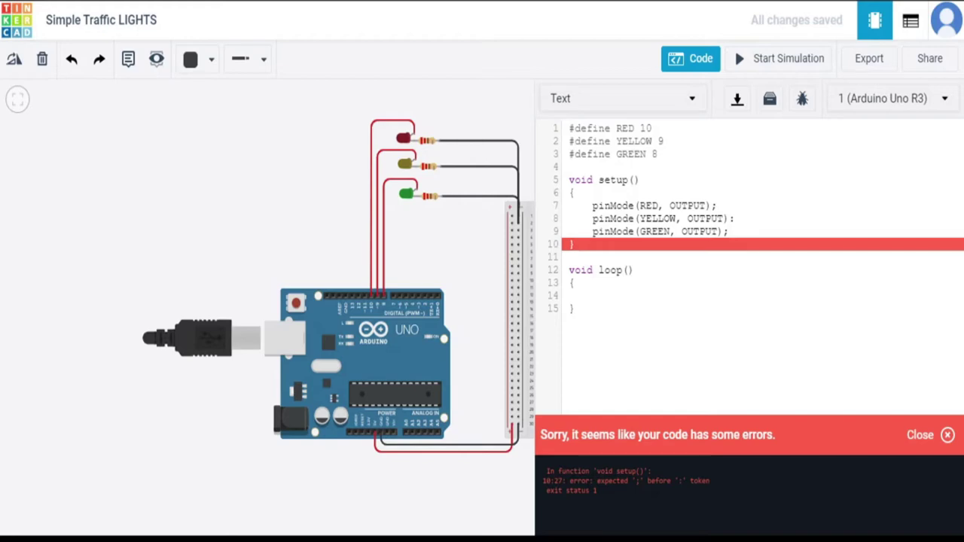
Step: Add #include <SoftwareSerial.h> as the first line of the sketch and start the simulation again
{"action": "left_click", "coordinate": [865, 201]}
{"action": "key", "text": "Up"}
{"action": "key", "text": "Return"}
{"action": "key", "text": "Up"}
{"action": "type", "text": "<"}
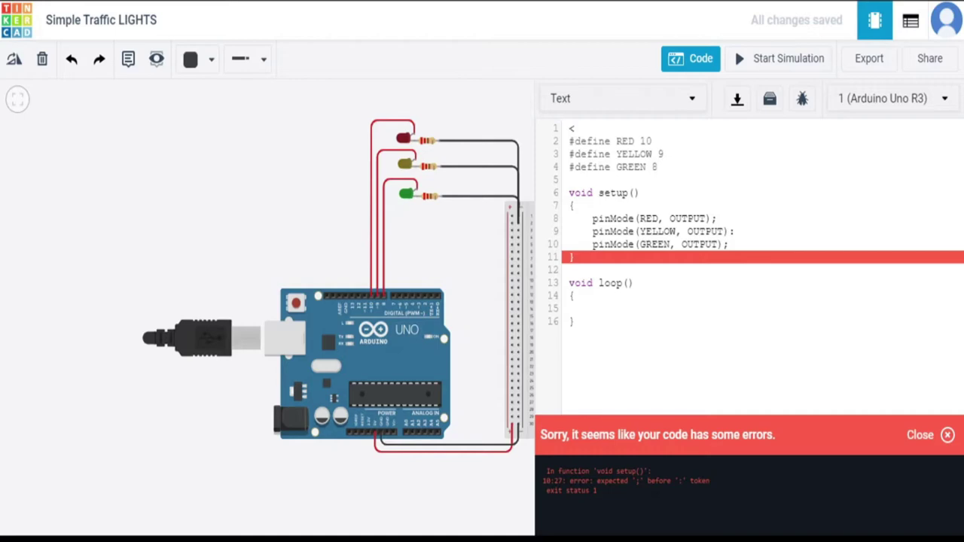
{"action": "key", "text": "BackSpace"}
{"action": "type", "text": "#include <>"}
{"action": "left_click", "coordinate": [627, 128]}
{"action": "type", "text": "SoftwareSerial"}
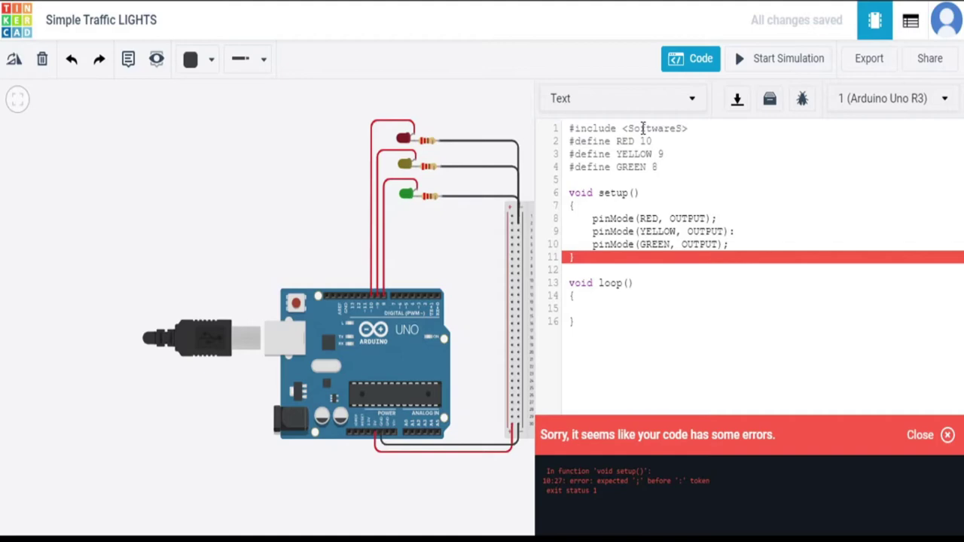
{"action": "type", "text": ".h"}
{"action": "left_click", "coordinate": [788, 65]}
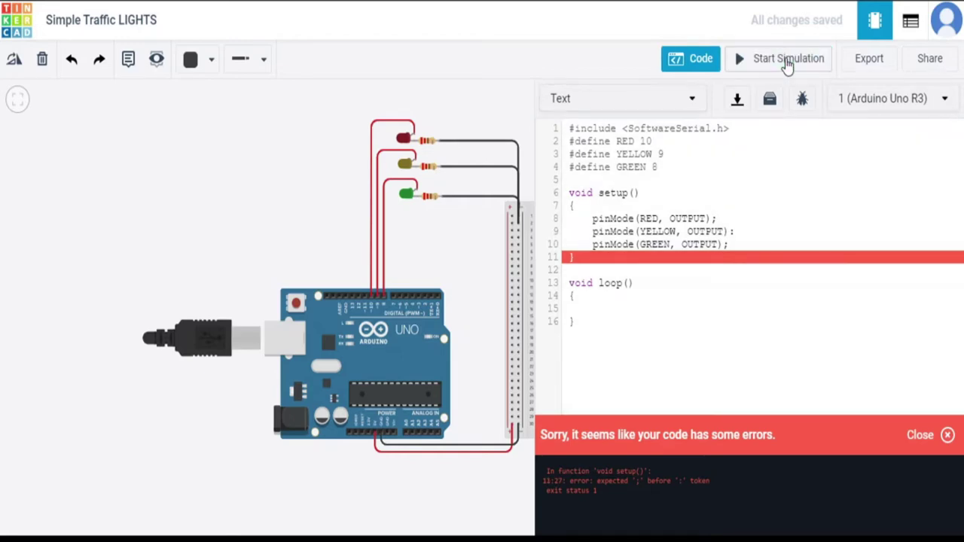
Step: Replace the colon ending the YELLOW pinMode line with a semicolon, and run and stop the simulation
{"action": "left_click", "coordinate": [695, 60]}
{"action": "left_click", "coordinate": [694, 61]}
{"action": "left_click", "coordinate": [756, 234]}
{"action": "key", "text": "BackSpace"}
{"action": "type", "text": ";"}
{"action": "left_click", "coordinate": [762, 58]}
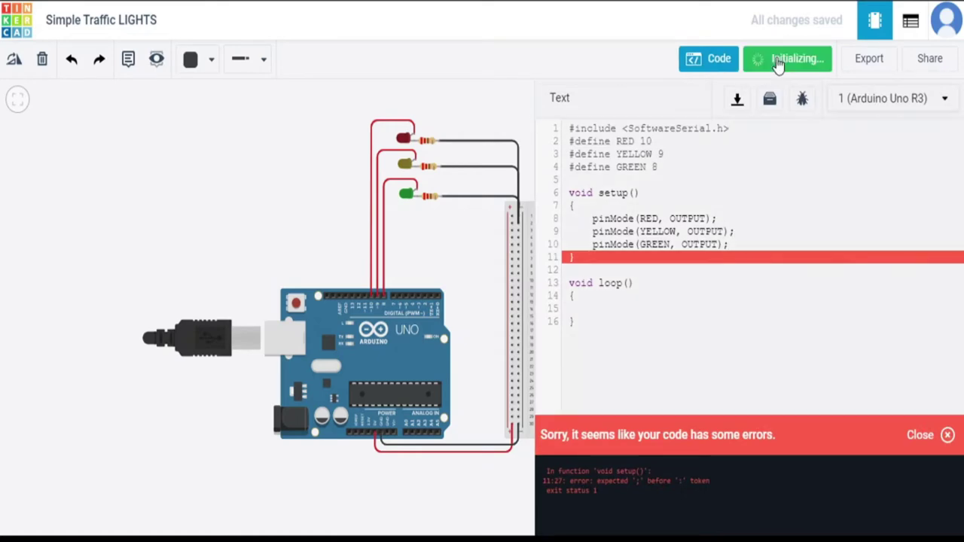
{"action": "left_click", "coordinate": [769, 65]}
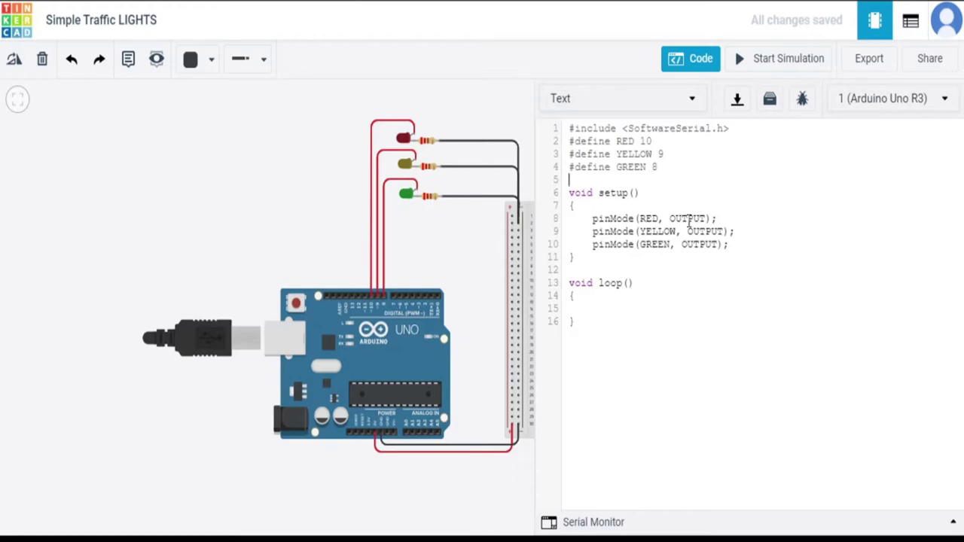
Step: Add delay(1000); inside loop(), leaving an empty line above it
{"action": "left_click", "coordinate": [600, 310]}
{"action": "key", "text": "Return"}
{"action": "type", "text": "delay(1000"}
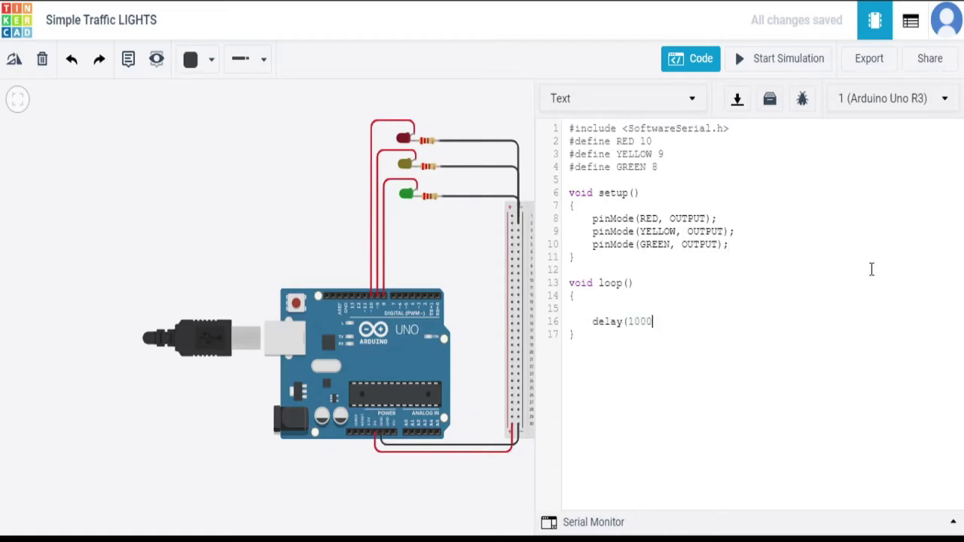
{"action": "type", "text": ");"}
Step: Begin a digitalWrite statement for RED on the empty line above the delay in loop()
{"action": "left_click", "coordinate": [598, 305]}
{"action": "key", "text": "Tab"}
{"action": "type", "text": "digitalWr"}
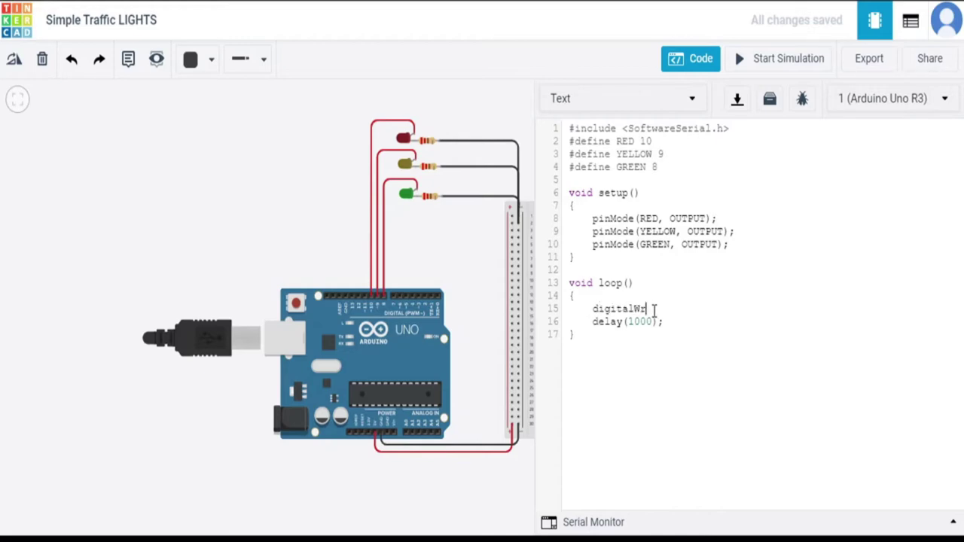
{"action": "type", "text": "ite(RED,"}
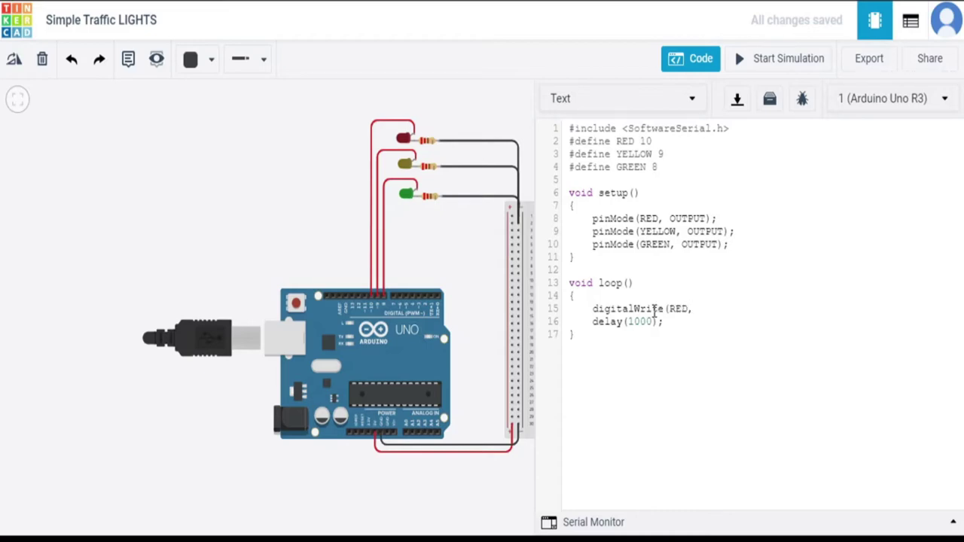